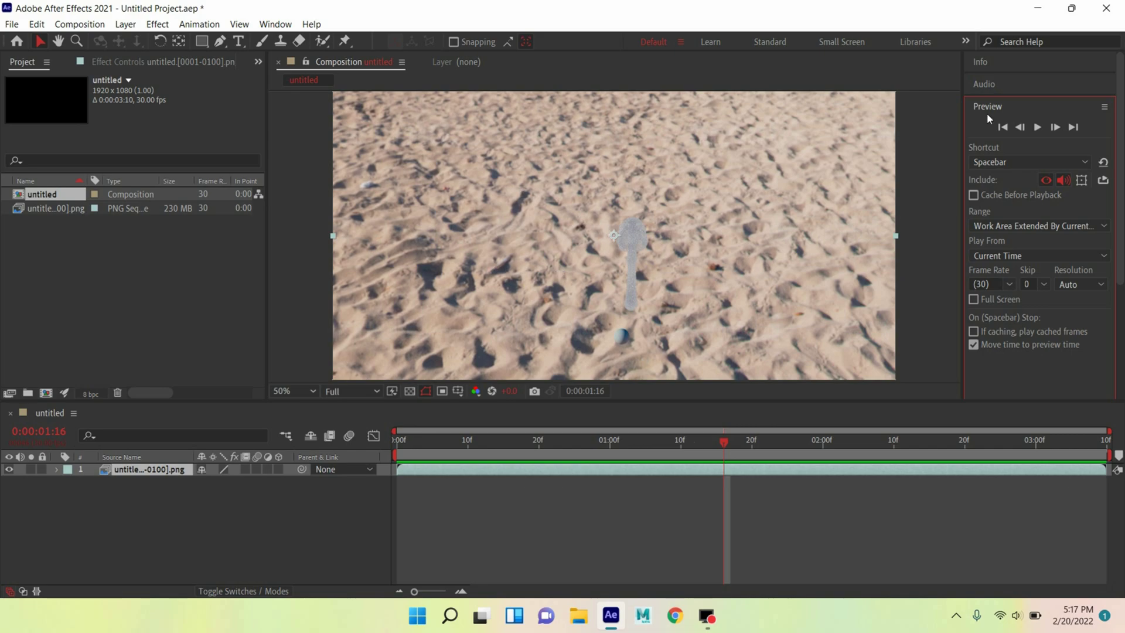
# - Play the composition preview of the PNG smoke sequence over the sand plate
pyautogui.click(1035, 127)
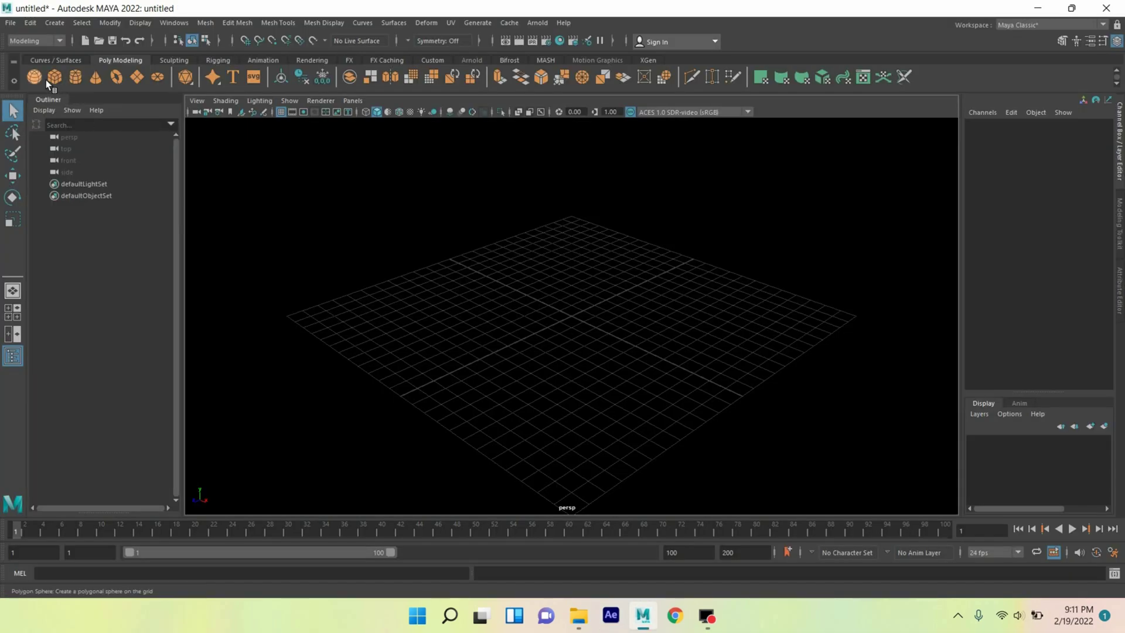
# - Frame the sphere and turn it into a Bifrost Aero smoke emitter from the FX menu set
pyautogui.click(45, 79)
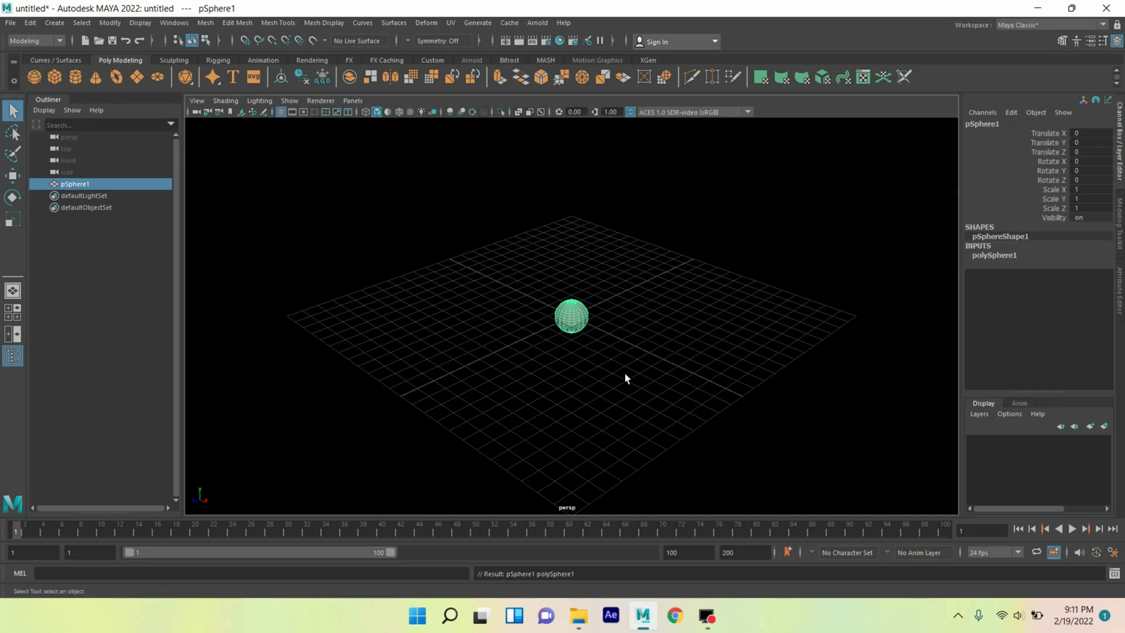
pyautogui.press('f')
pyautogui.click(43, 44)
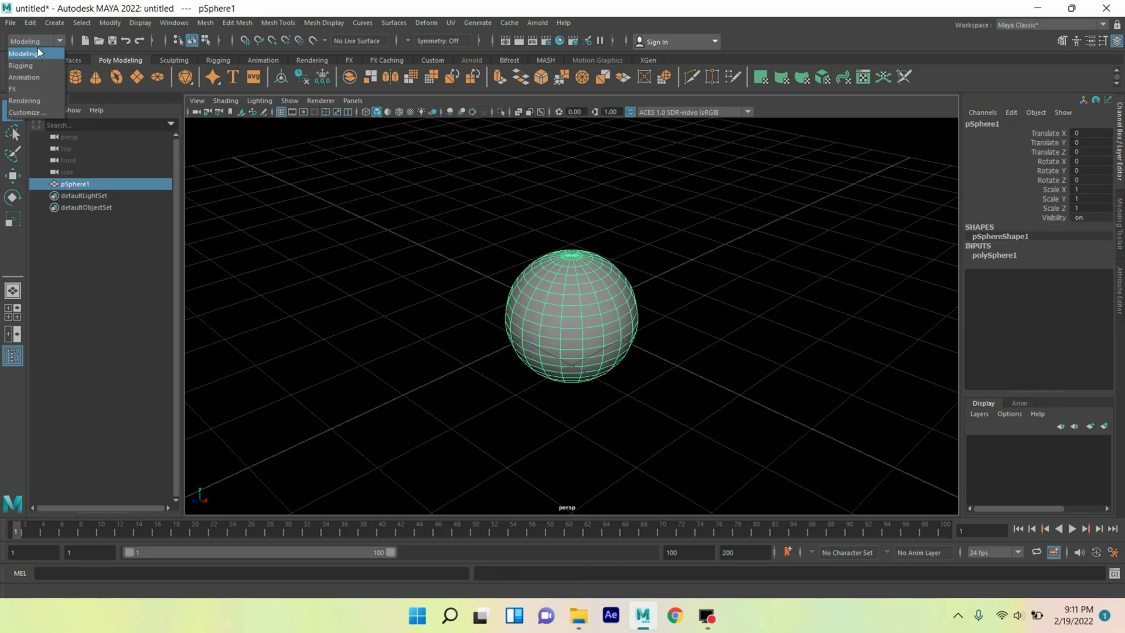
pyautogui.click(28, 90)
pyautogui.click(487, 23)
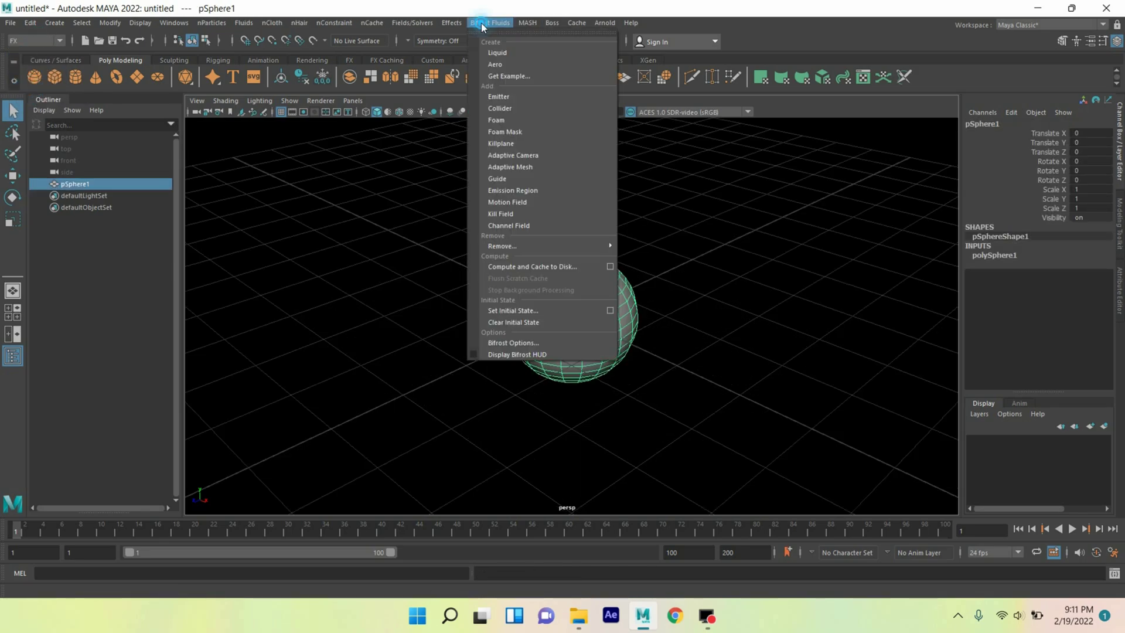
pyautogui.click(510, 64)
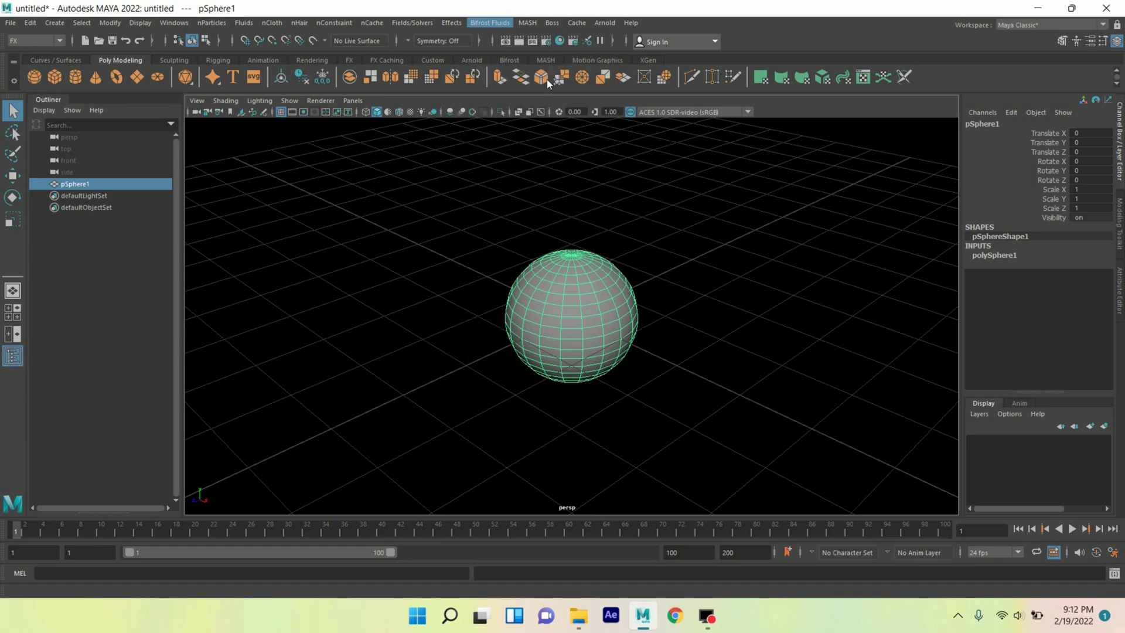
# - Replay the Aero simulation from frame 1 and show the aero shape's attributes
pyautogui.scroll(-5, 635, 303)
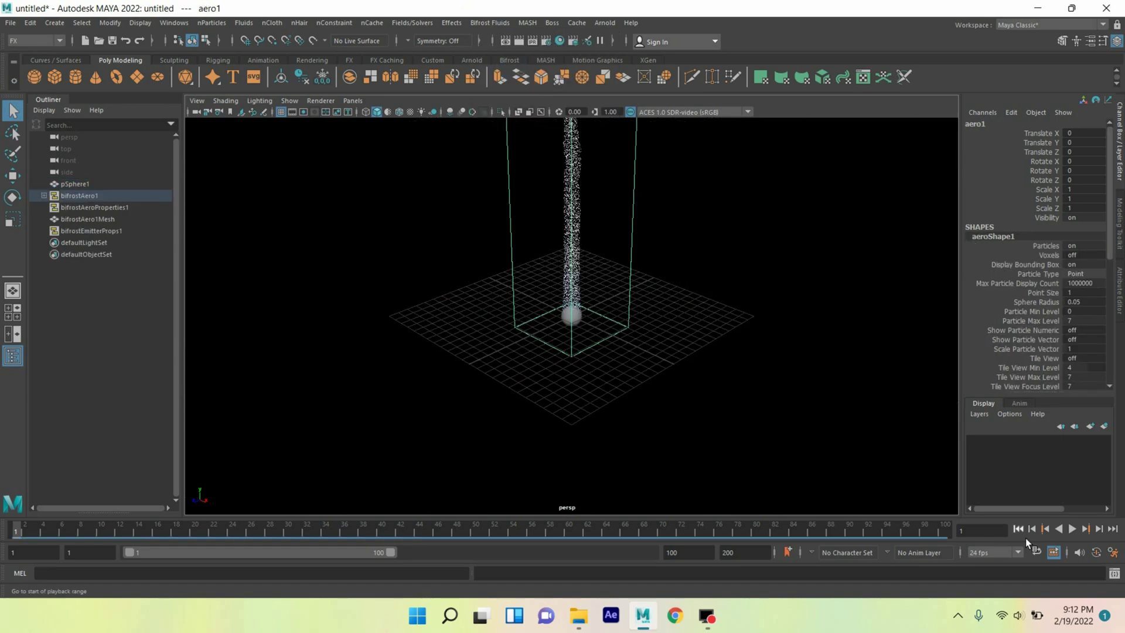
pyautogui.click(1020, 531)
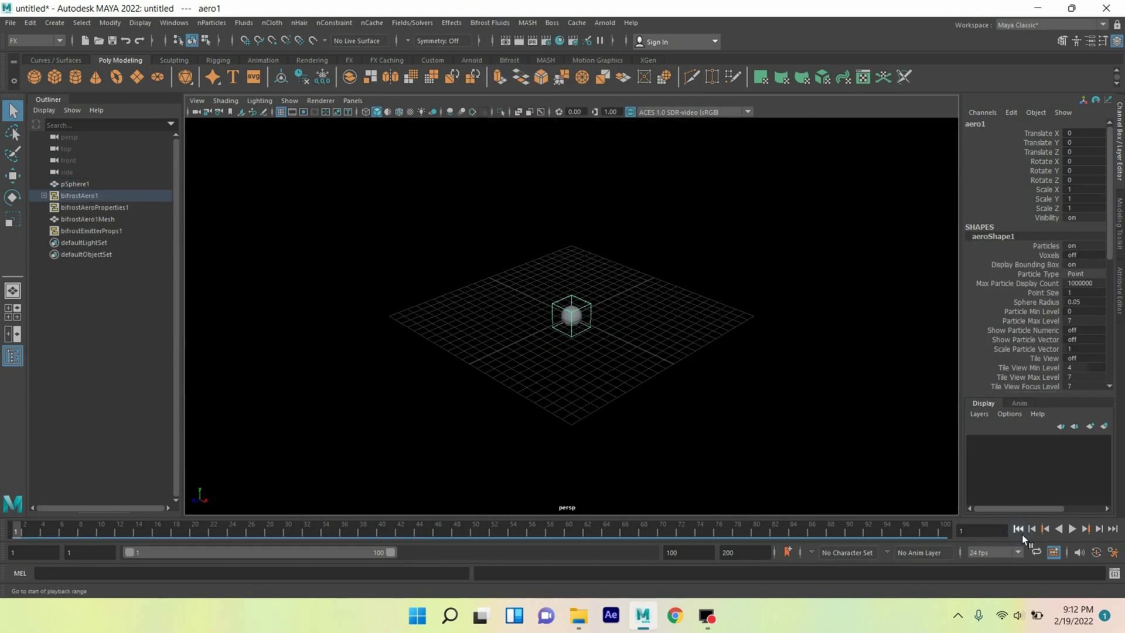
pyautogui.click(1072, 529)
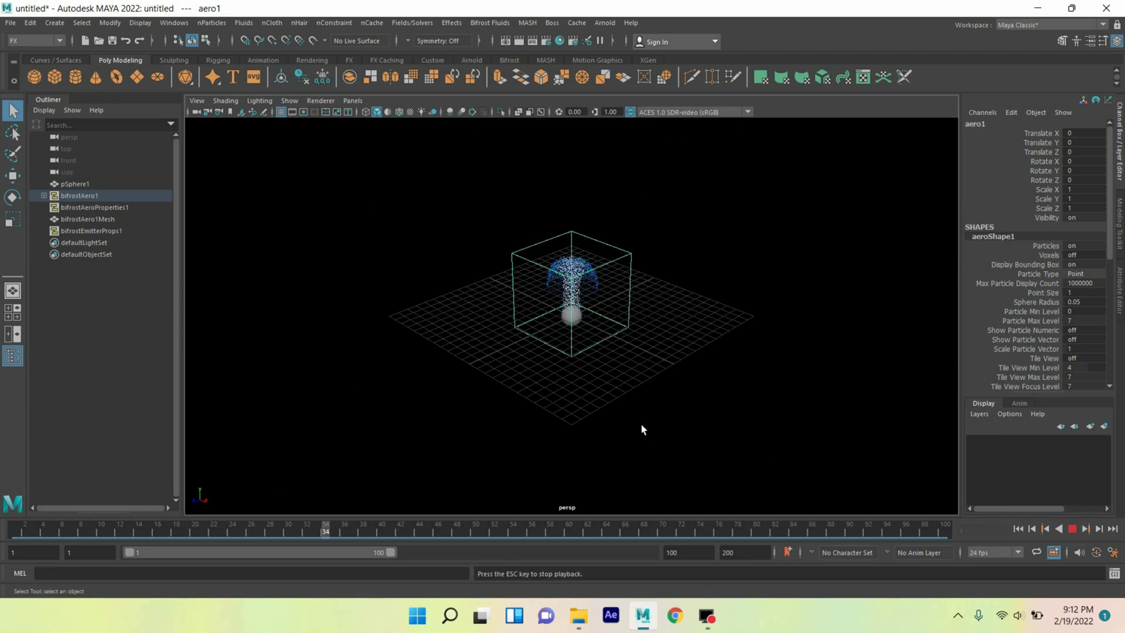
pyautogui.click(1073, 529)
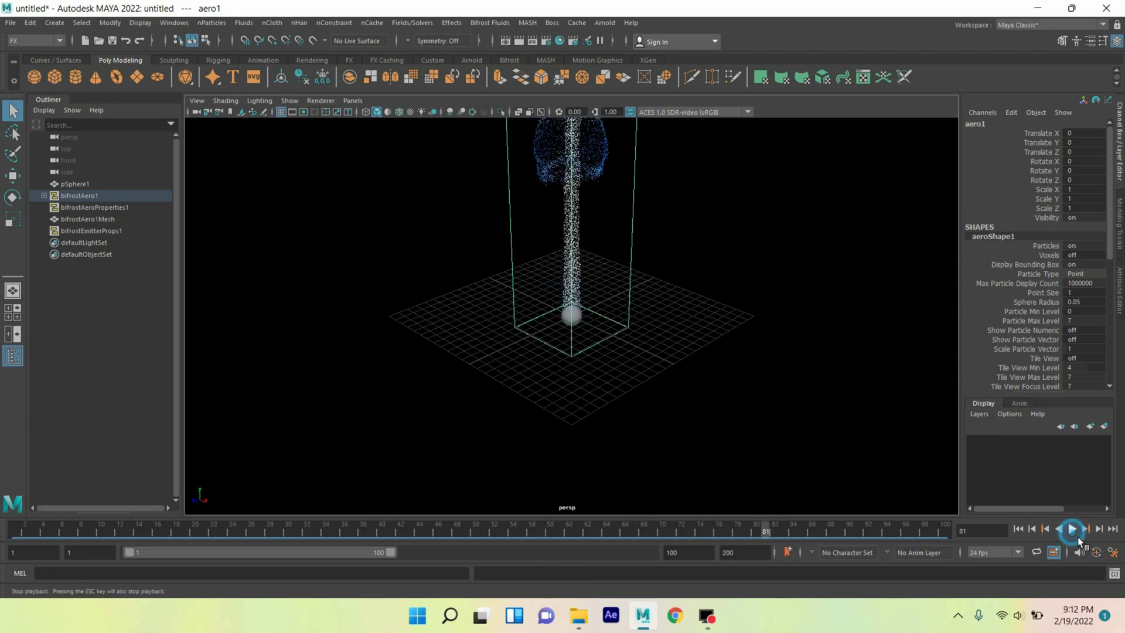
pyautogui.hotkey('ctrl', 'a')
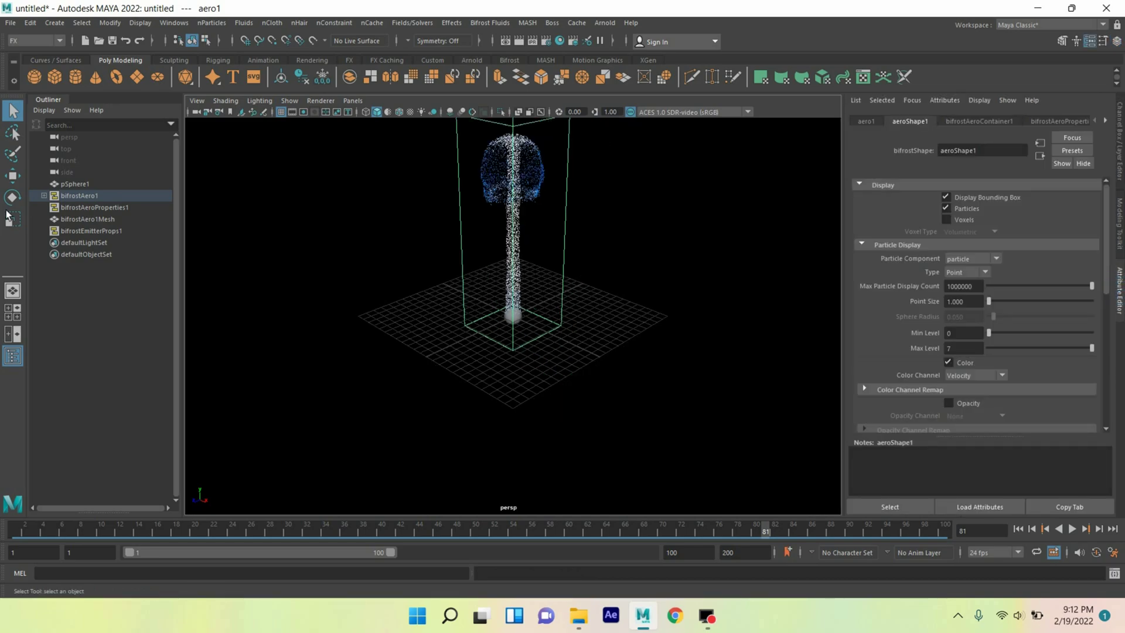
# - Create expression1 on Aero Gravity Direction Y: gravityDirectionY = sin(gravityDirectionY)
pyautogui.click(1057, 123)
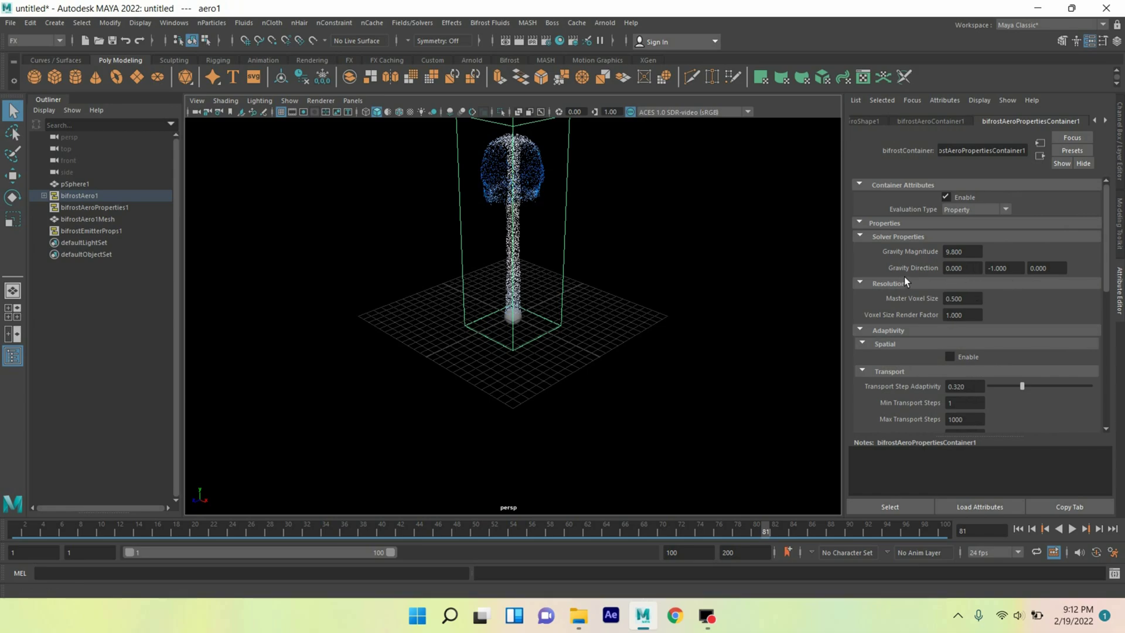
pyautogui.rightClick(1010, 271)
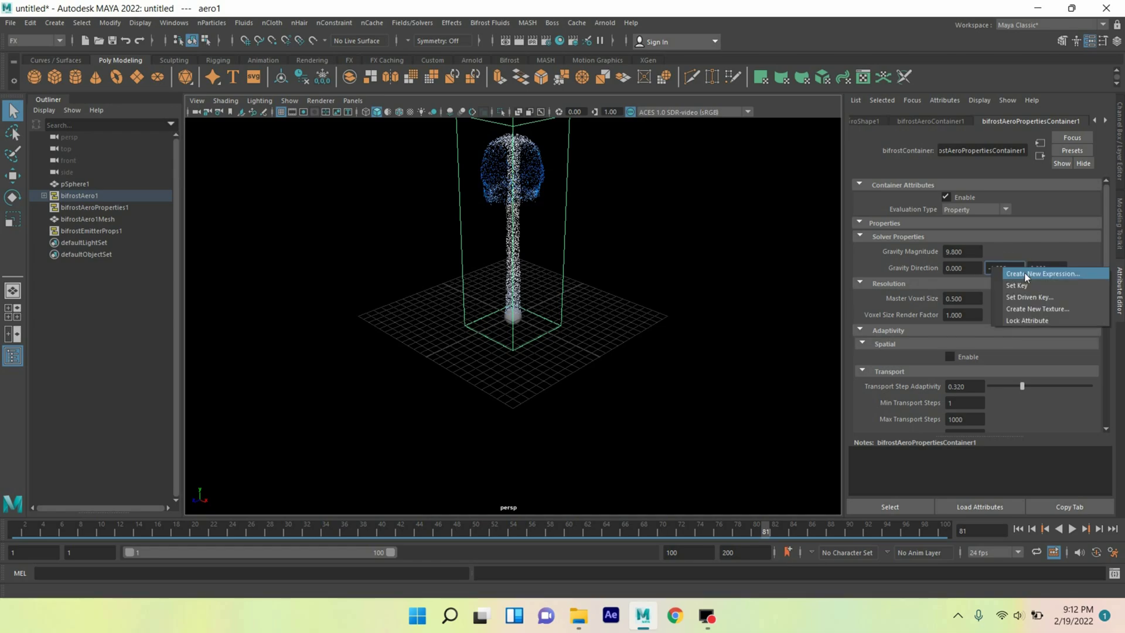
pyautogui.click(1023, 272)
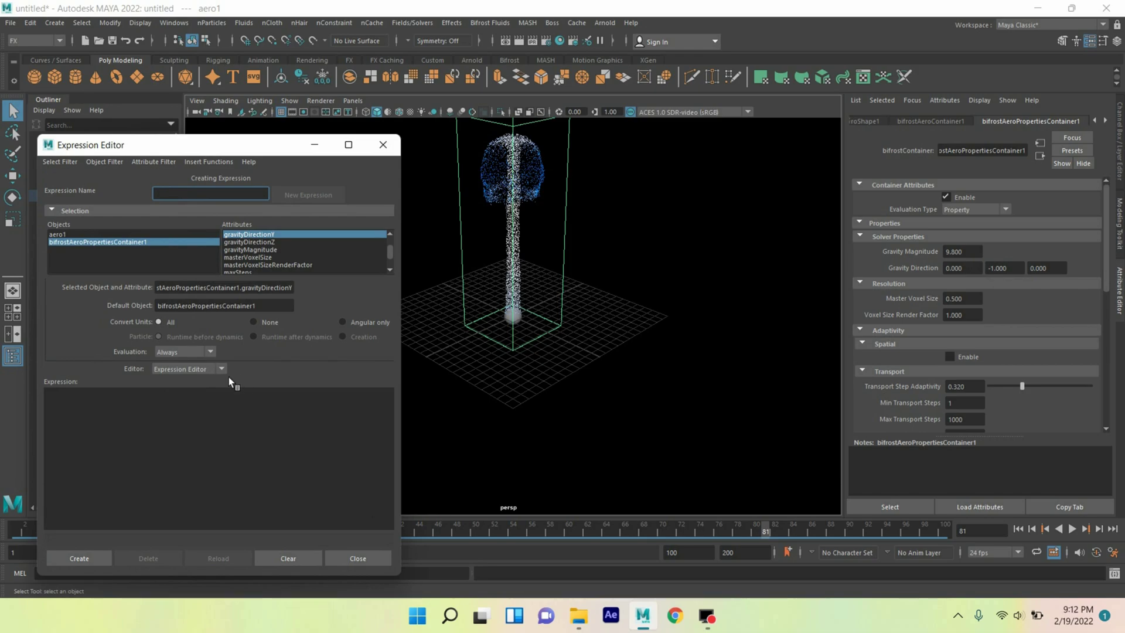
pyautogui.moveTo(298, 295); pyautogui.dragTo(146, 295)
pyautogui.hotkey('ctrl', 'c')
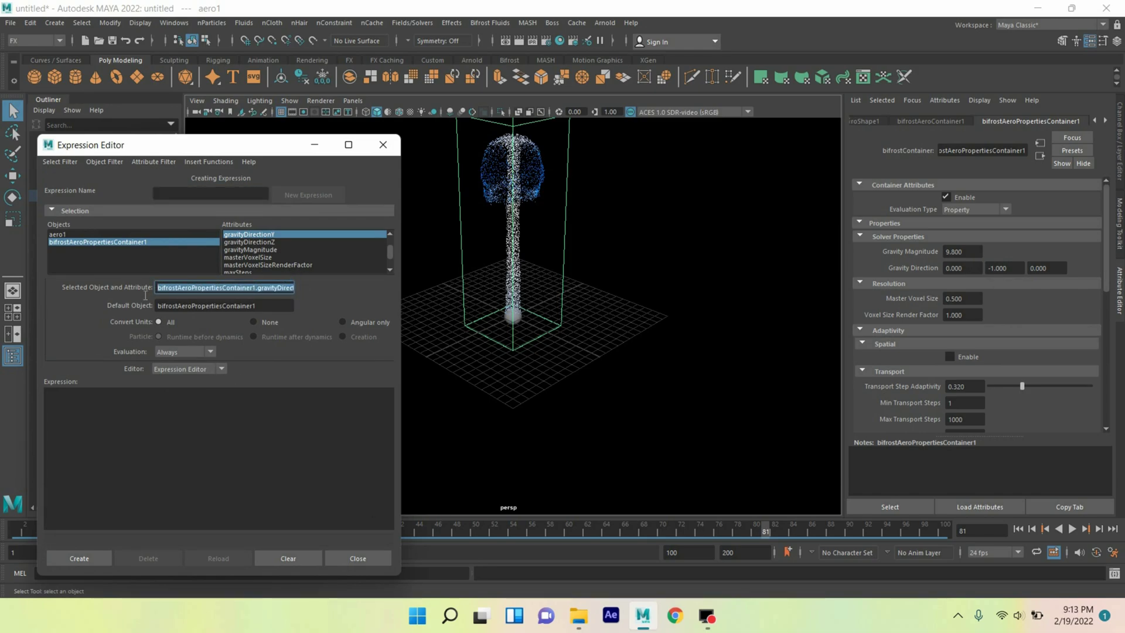
pyautogui.click(98, 424)
pyautogui.hotkey('ctrl', 'v')
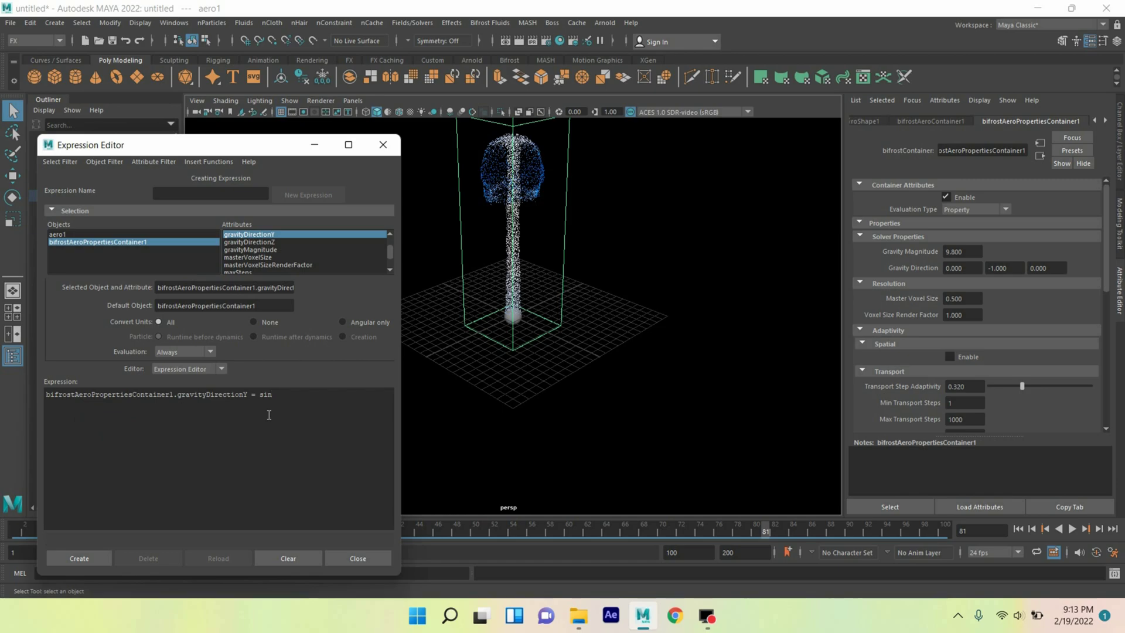
pyautogui.write('= sin(')
pyautogui.hotkey('ctrl', 'v')
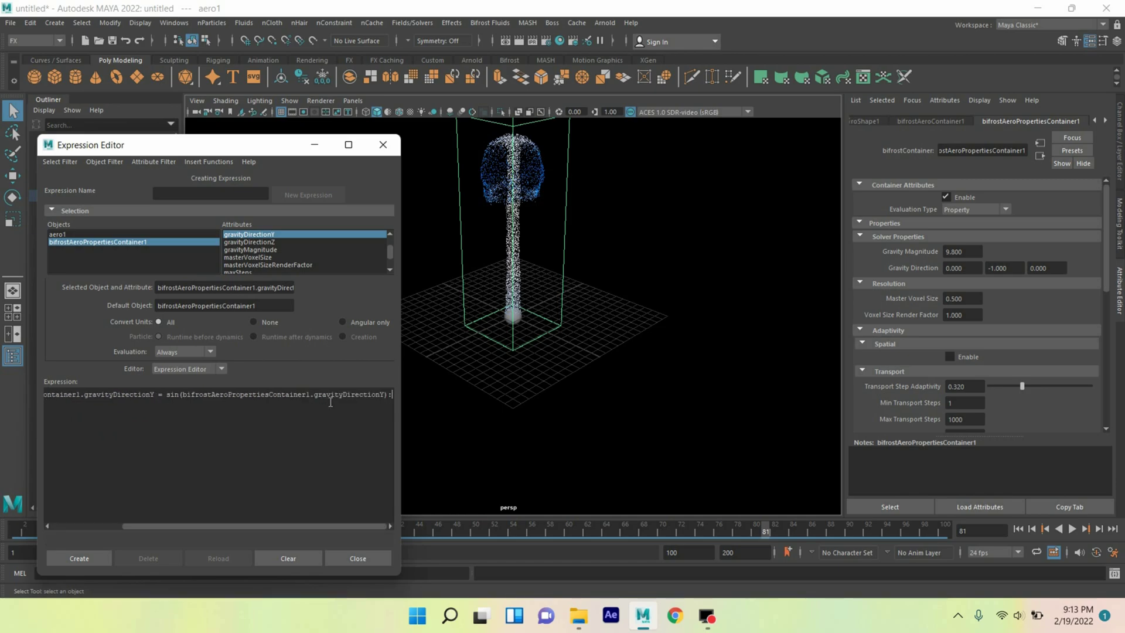
pyautogui.click(79, 558)
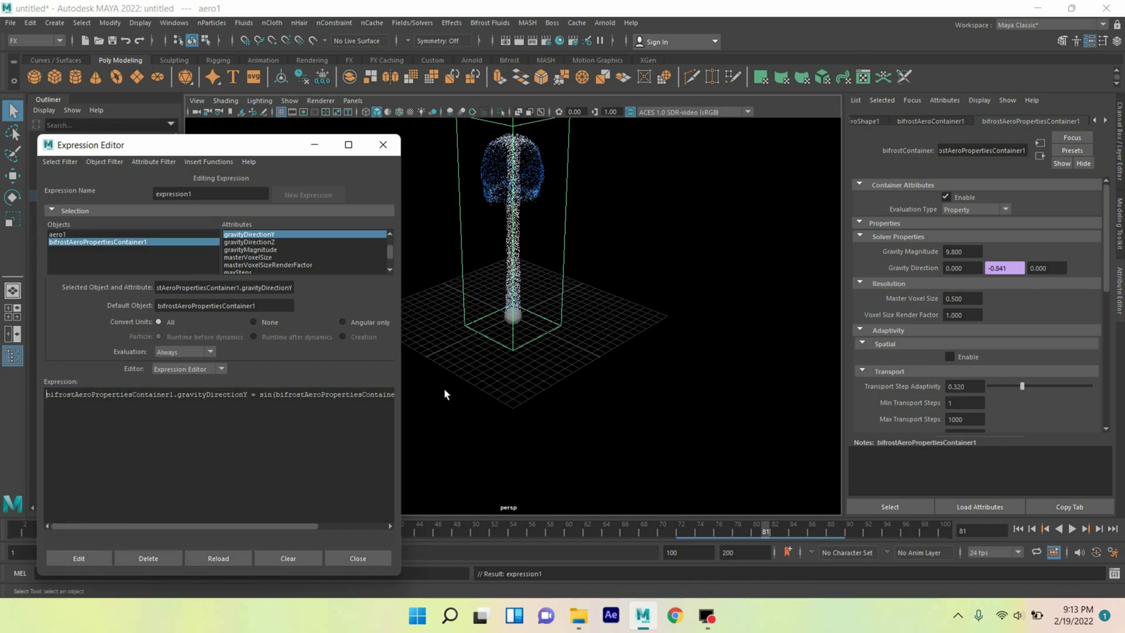
# - Replay the simulation from frame 1 to check the sin() gravity expression
pyautogui.click(314, 145)
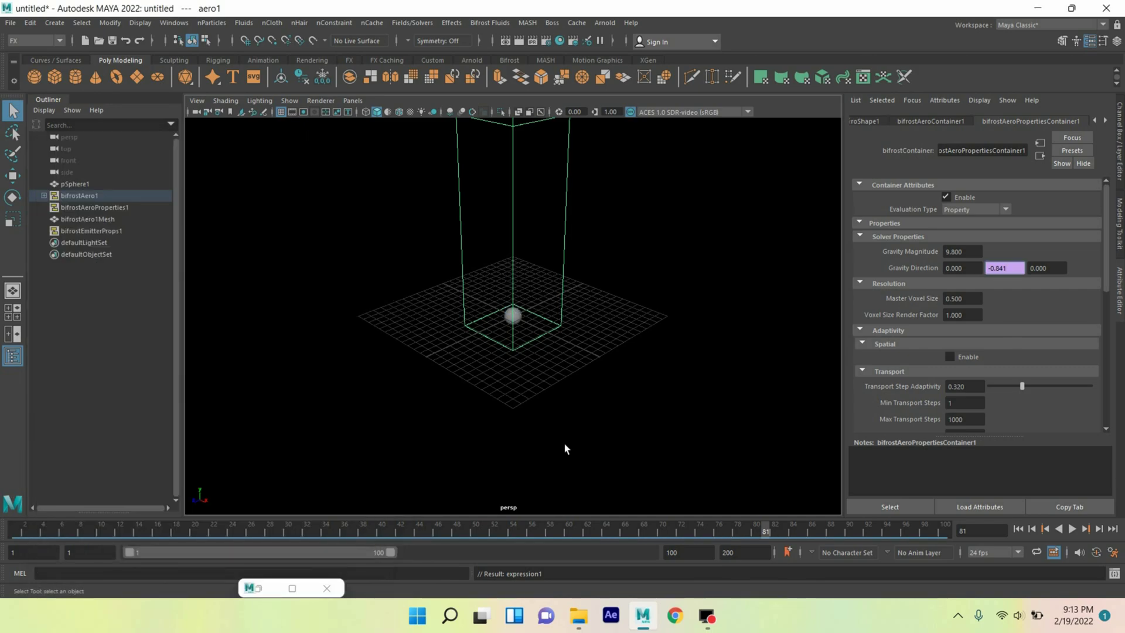
pyautogui.click(1019, 528)
pyautogui.click(1072, 530)
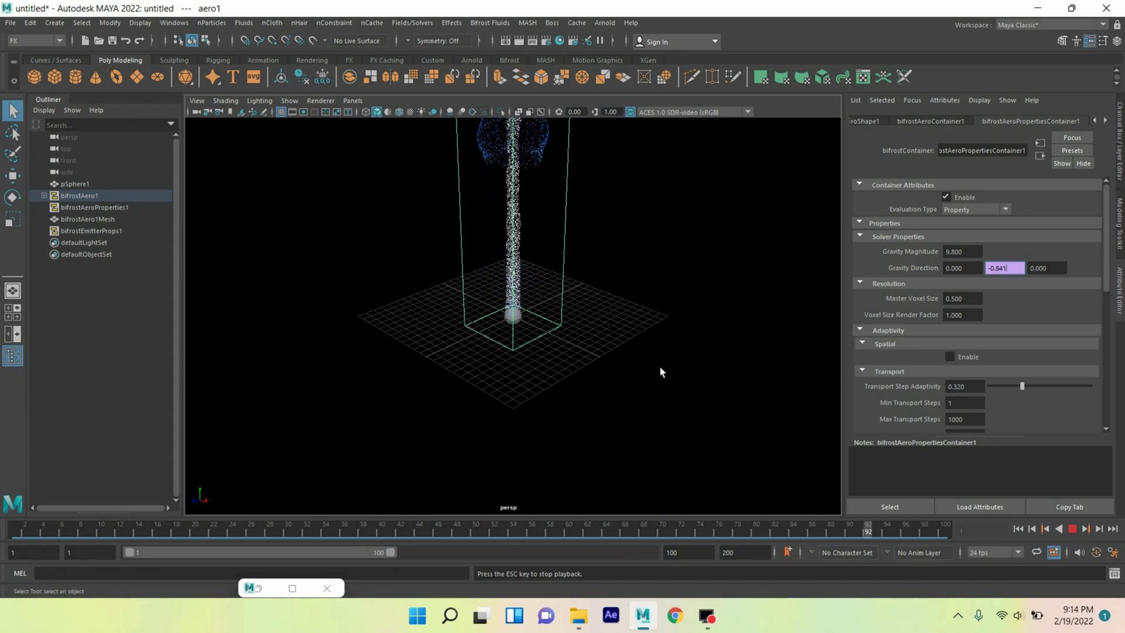
pyautogui.press('Escape')
# - Append -1 to expression1 so gravity Y becomes -1.746, and replay the simulation
pyautogui.click(263, 590)
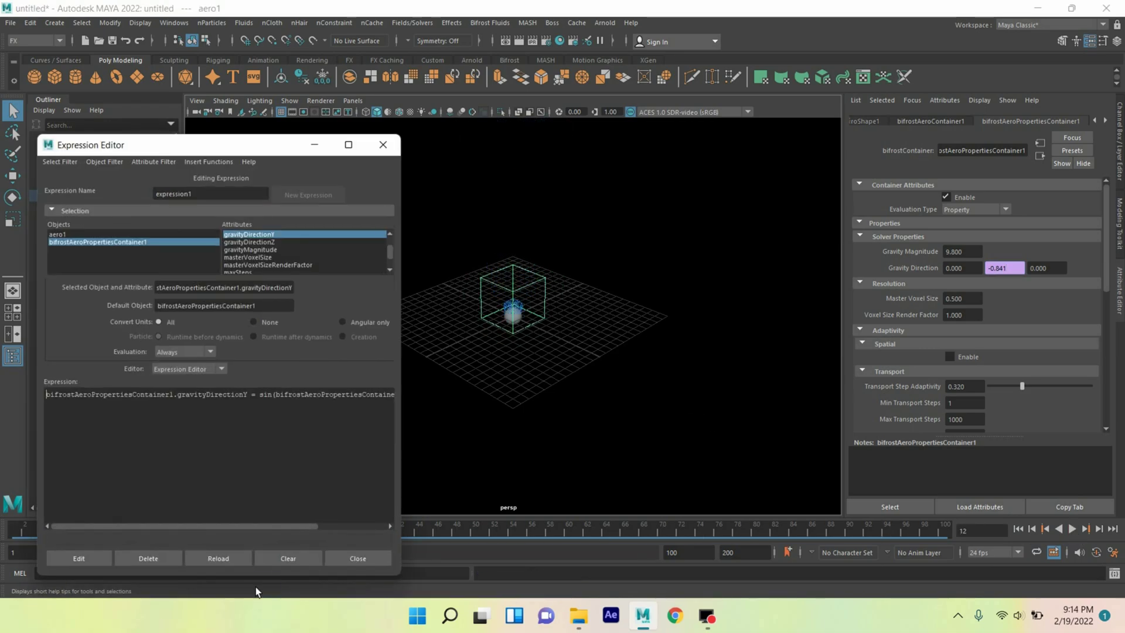
pyautogui.click(397, 401)
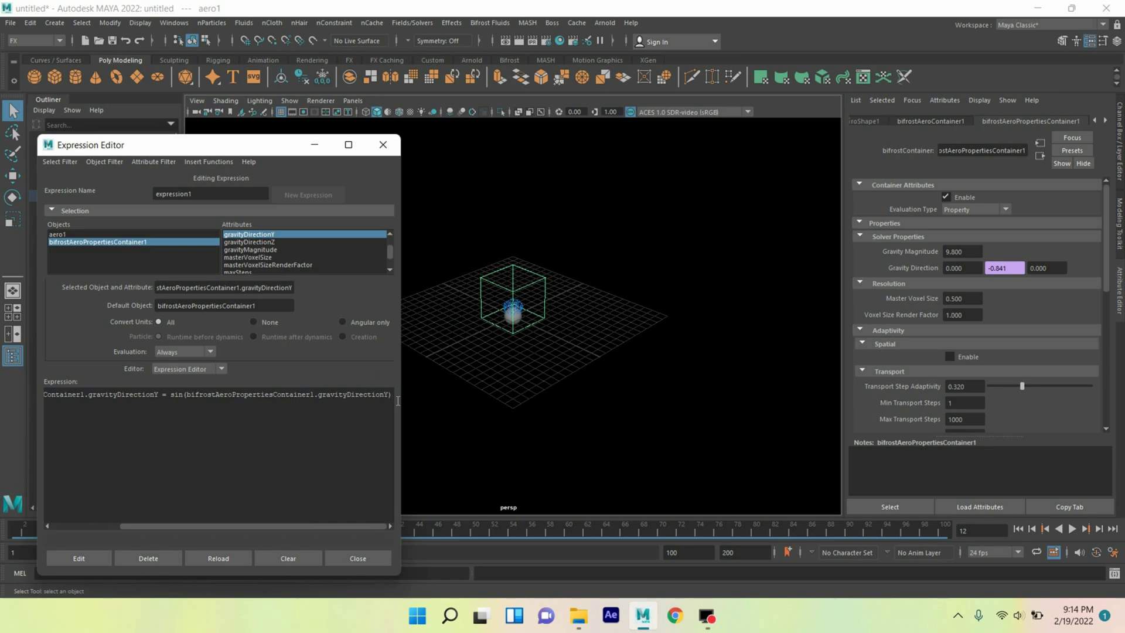
pyautogui.write('-1')
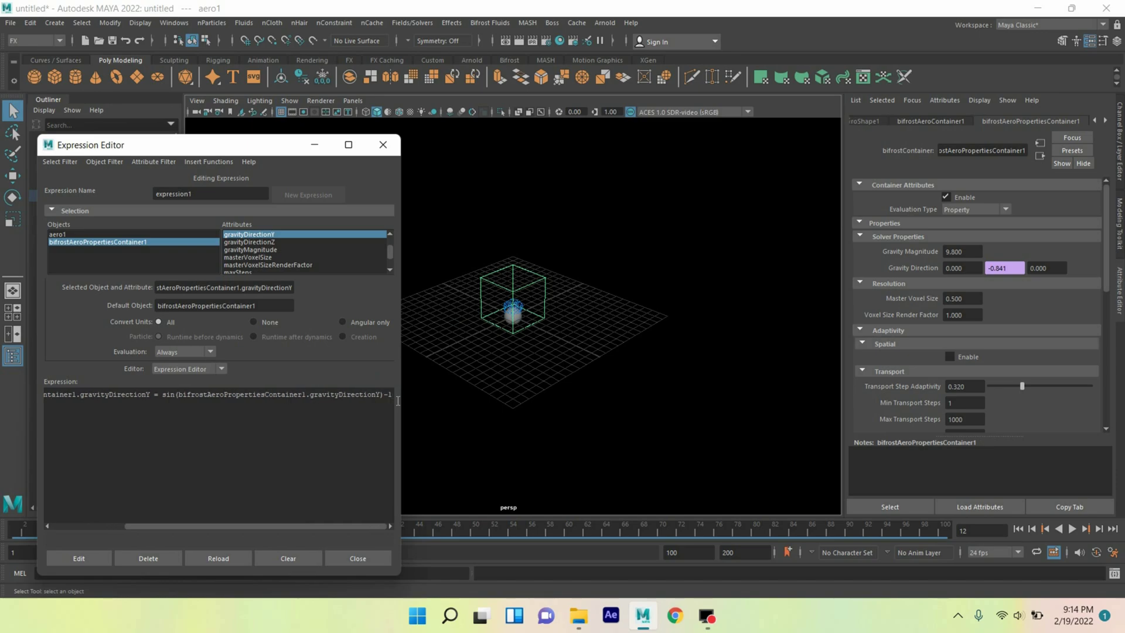
pyautogui.click(79, 564)
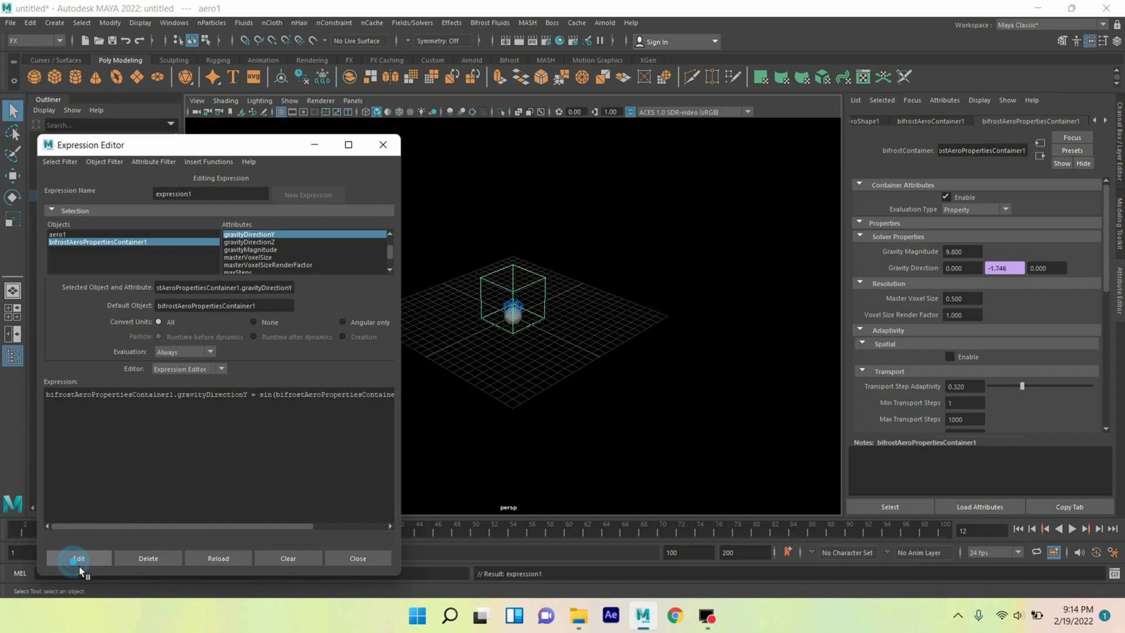
pyautogui.click(314, 144)
pyautogui.click(1018, 529)
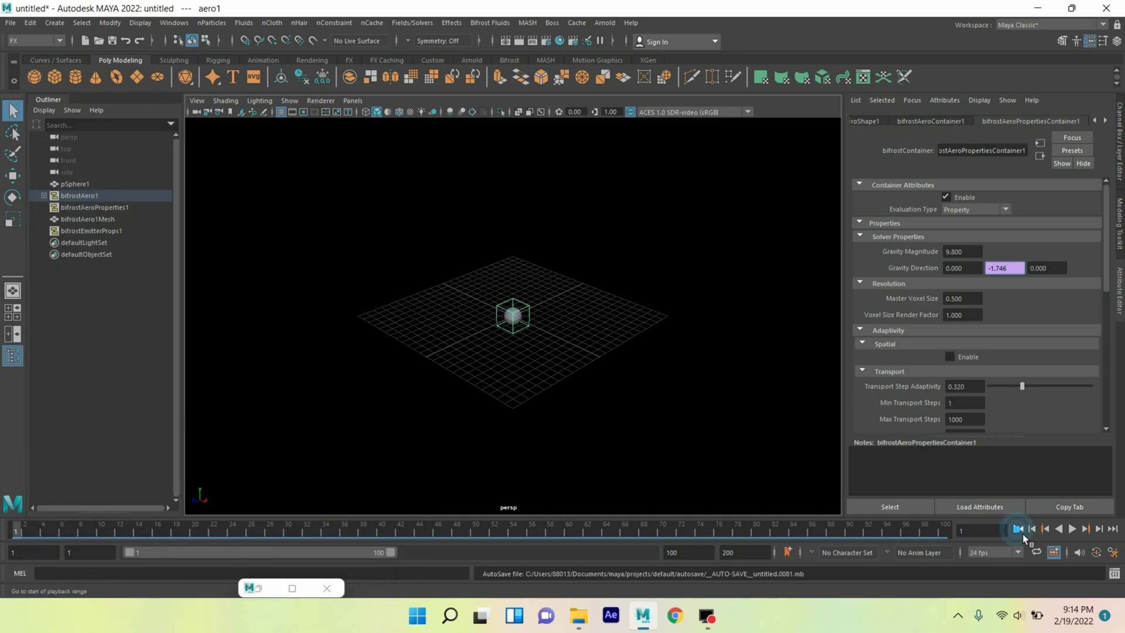
pyautogui.click(1072, 529)
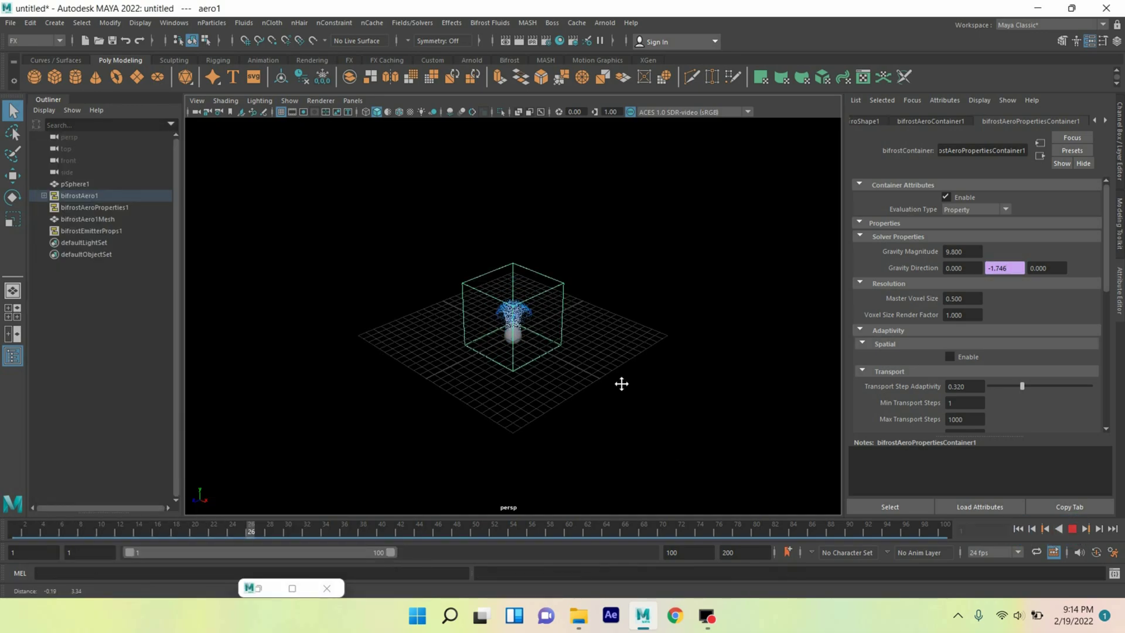
pyautogui.press('Escape')
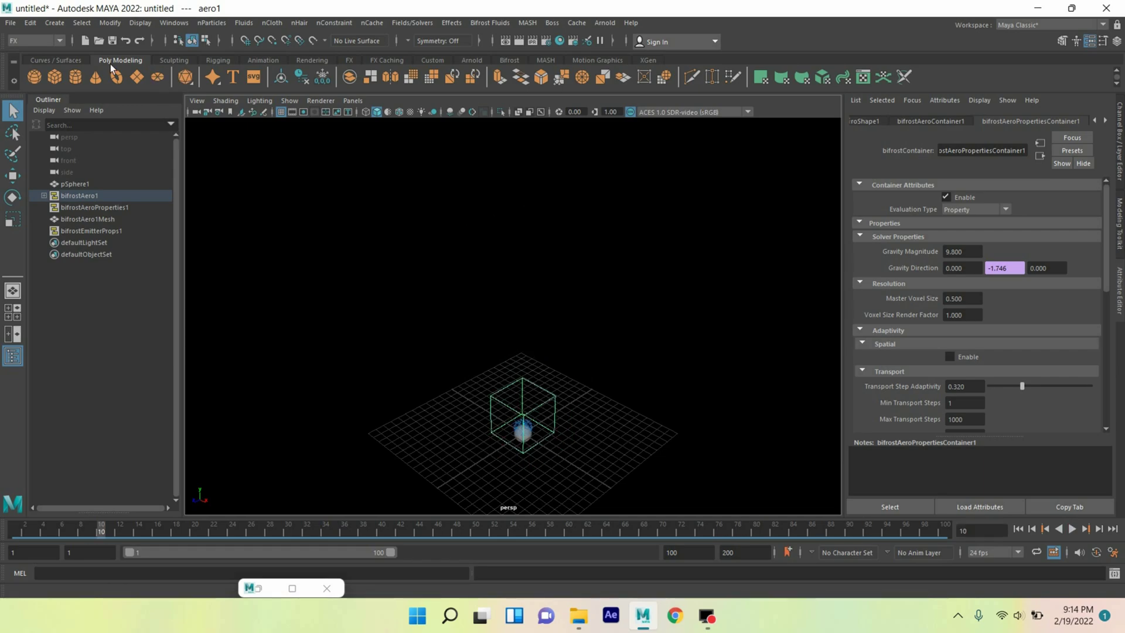
pyautogui.click(55, 23)
# - Draw a winding nine-point EP path curve in the viewport
pyautogui.moveTo(170, 115)
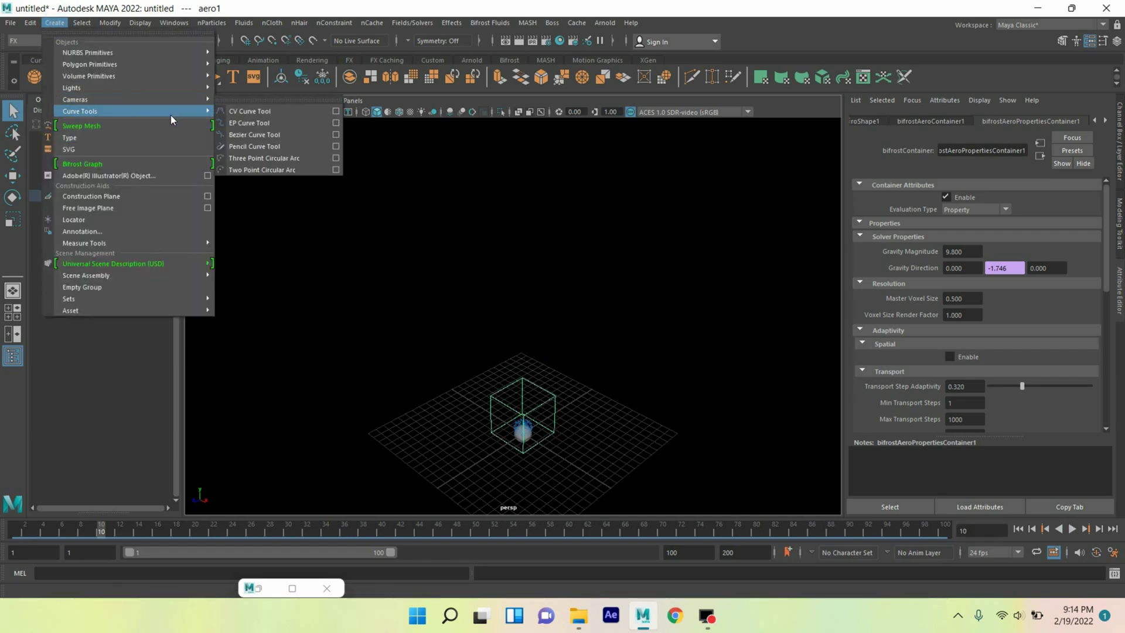
pyautogui.click(236, 122)
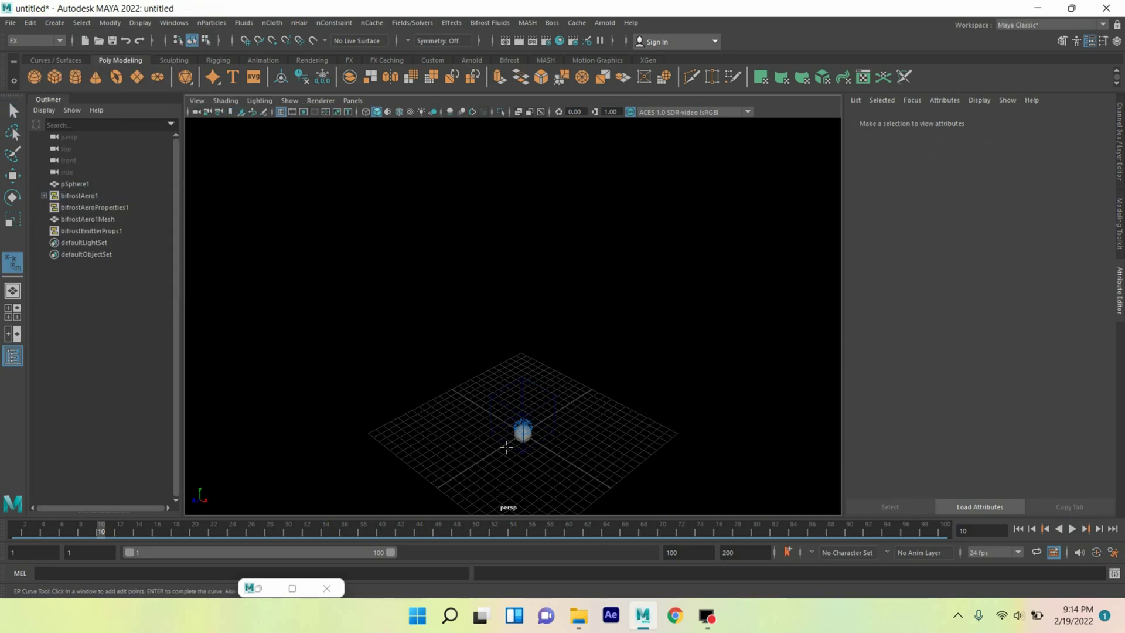
pyautogui.click(498, 447)
pyautogui.click(483, 401)
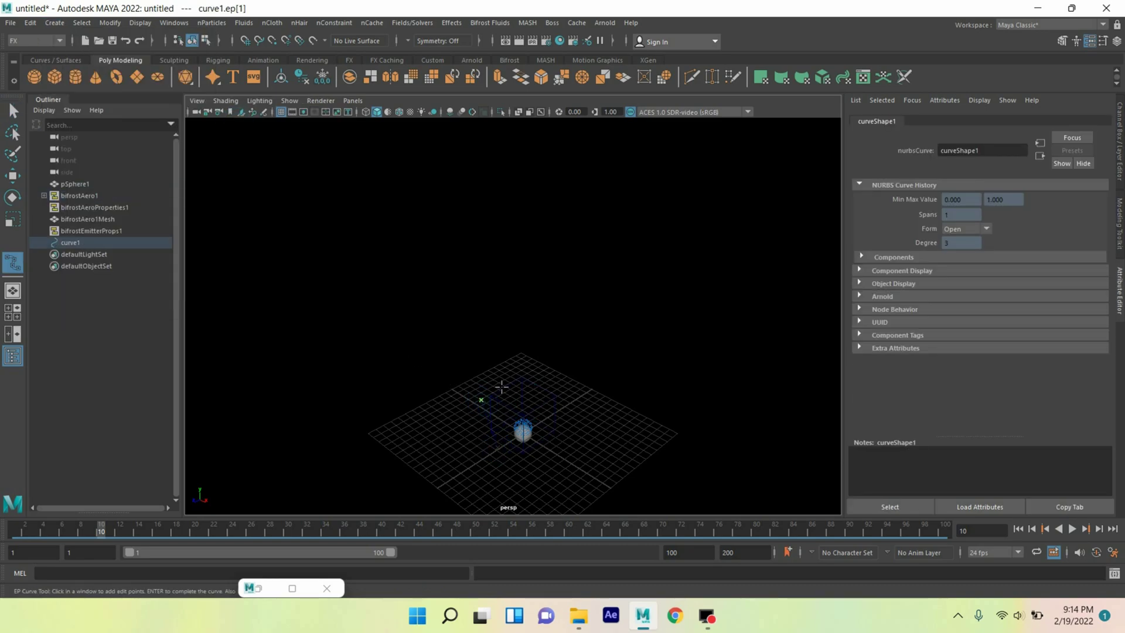
pyautogui.click(507, 365)
pyautogui.click(559, 354)
pyautogui.click(607, 375)
pyautogui.click(635, 350)
pyautogui.click(614, 321)
pyautogui.click(566, 313)
pyautogui.click(518, 304)
pyautogui.press('Return')
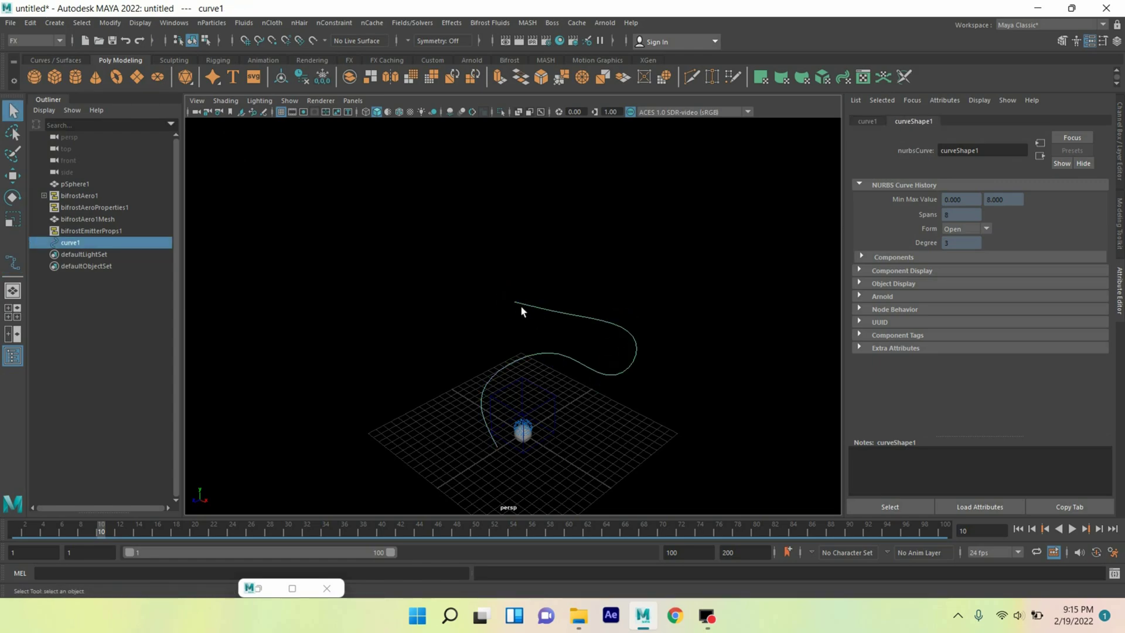
# - Move the curve 9.469 units along Z and switch to the Animation menu set
pyautogui.press('w')
pyautogui.keyDown('alt'); pyautogui.moveTo(497, 345); pyautogui.dragTo(407, 492); pyautogui.keyUp('alt')
pyautogui.click(44, 41)
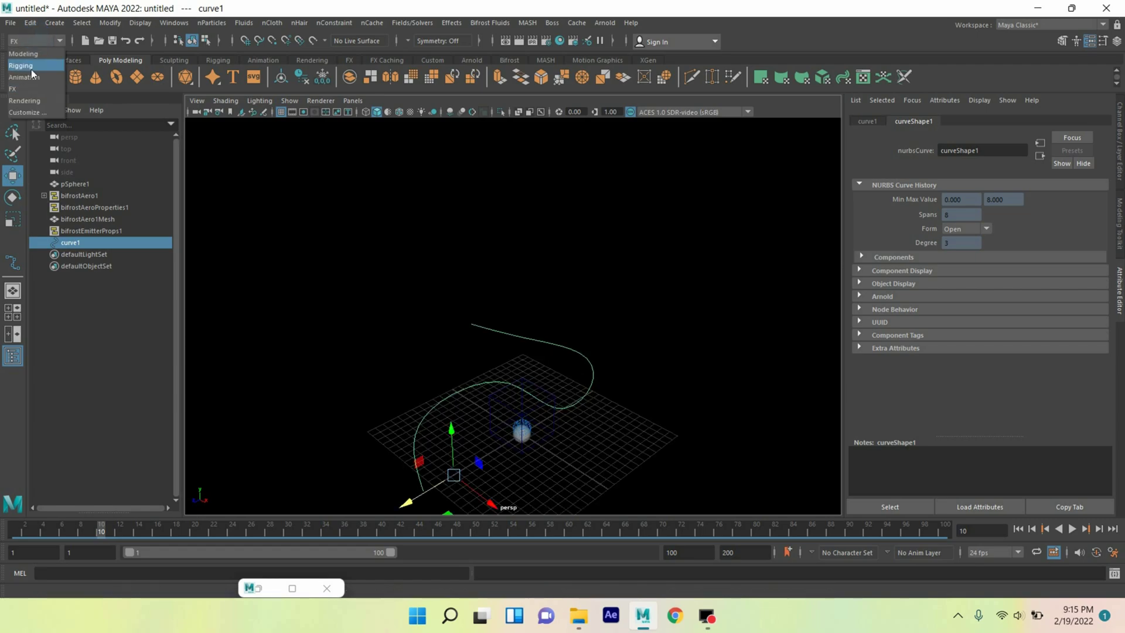
pyautogui.click(38, 84)
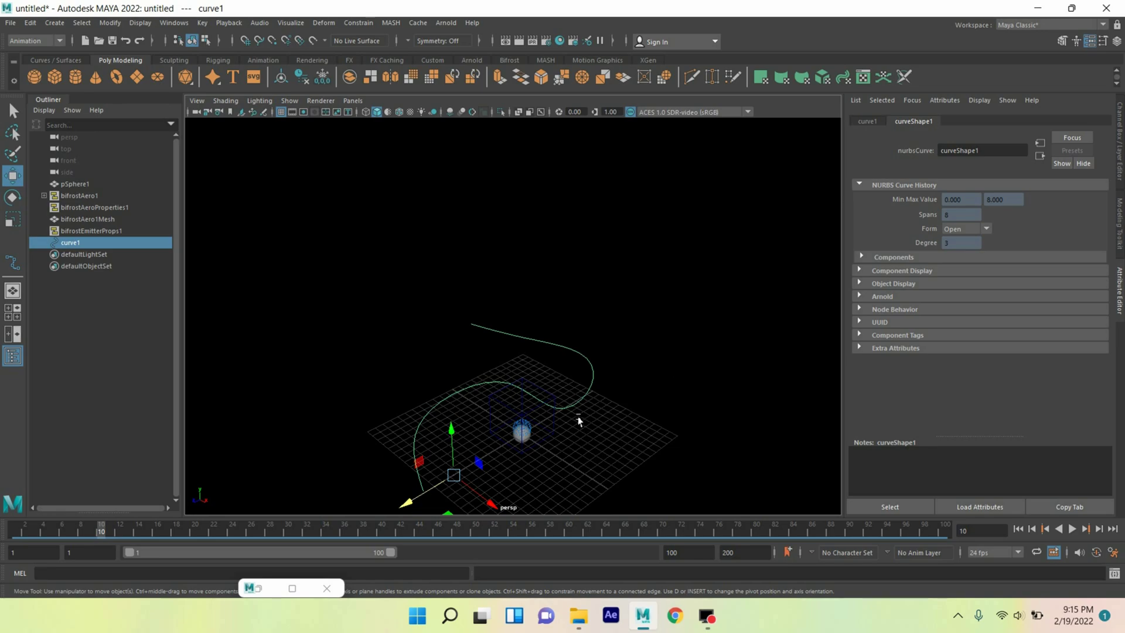
# - Attach bifrostAero1 to the curve as a motion path and play from frame 1
pyautogui.keyDown('shift'); pyautogui.click(557, 398); pyautogui.keyUp('shift')
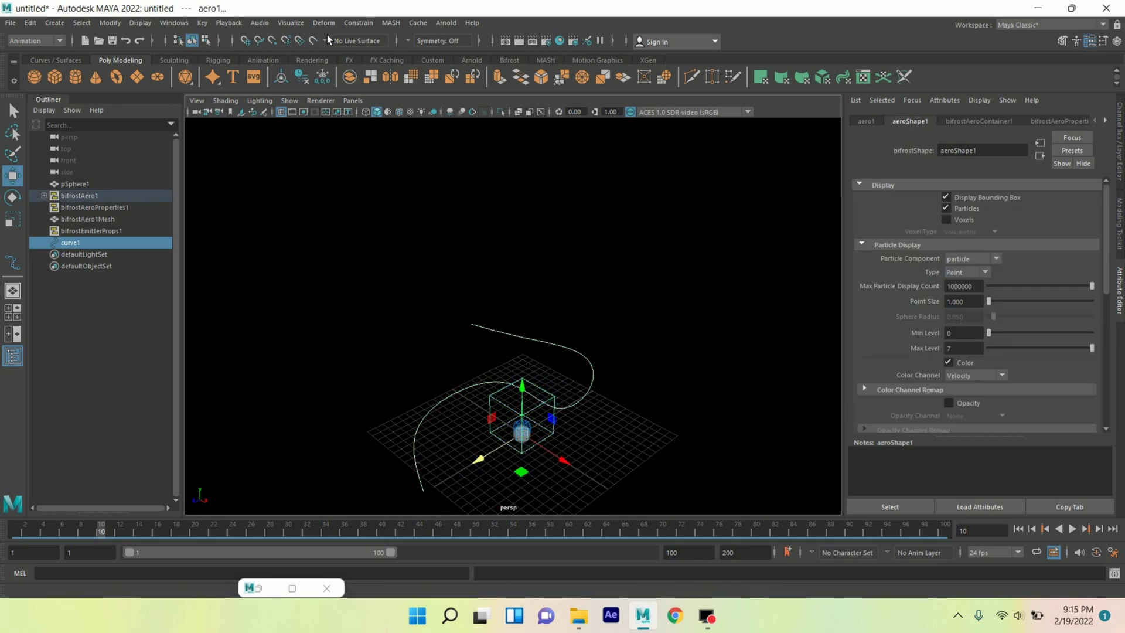
pyautogui.click(355, 24)
pyautogui.moveTo(463, 137)
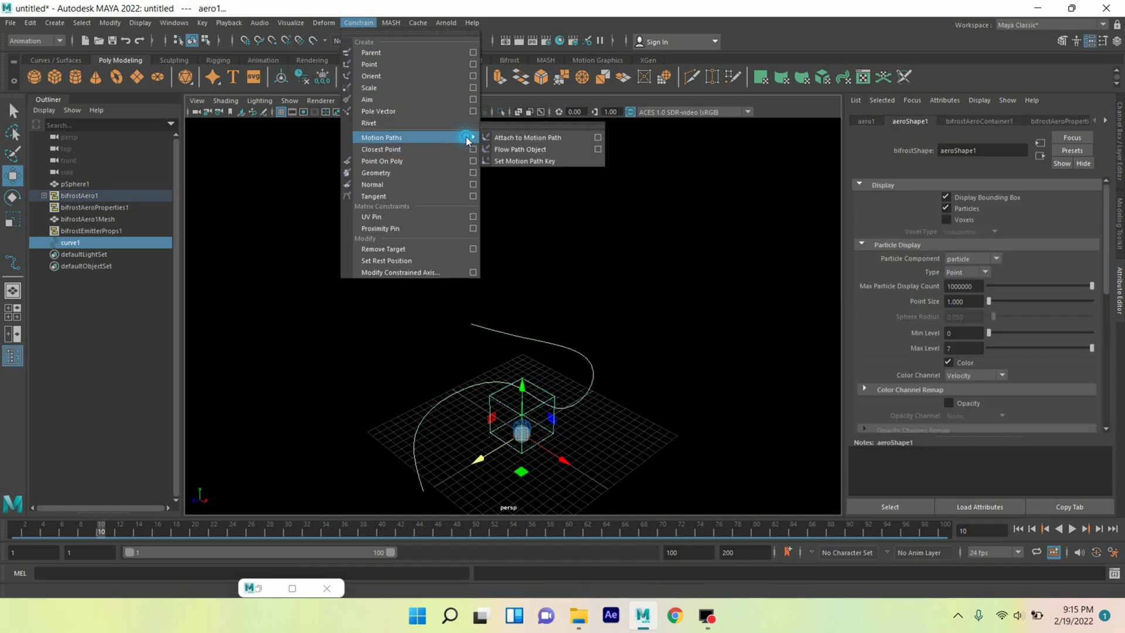
pyautogui.click(530, 141)
pyautogui.click(1019, 528)
pyautogui.click(1072, 528)
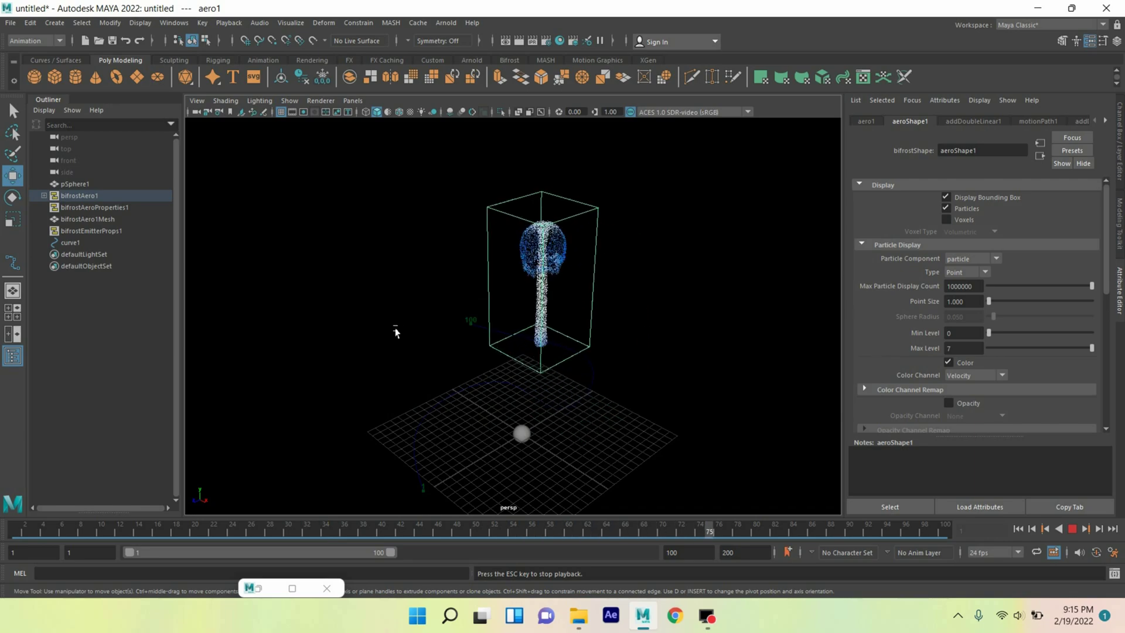
# - Stop playback at frame 14 and bring up aeroShape1's Render As choices
pyautogui.click(1078, 532)
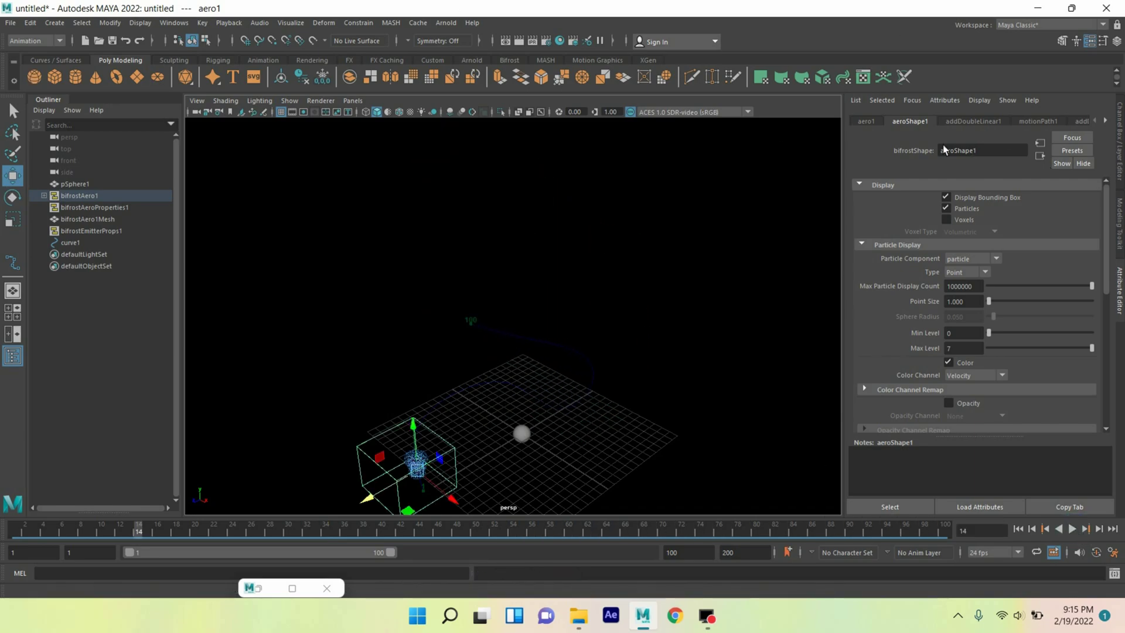
pyautogui.scroll(-3, 885, 318)
pyautogui.scroll(-5, 885, 315)
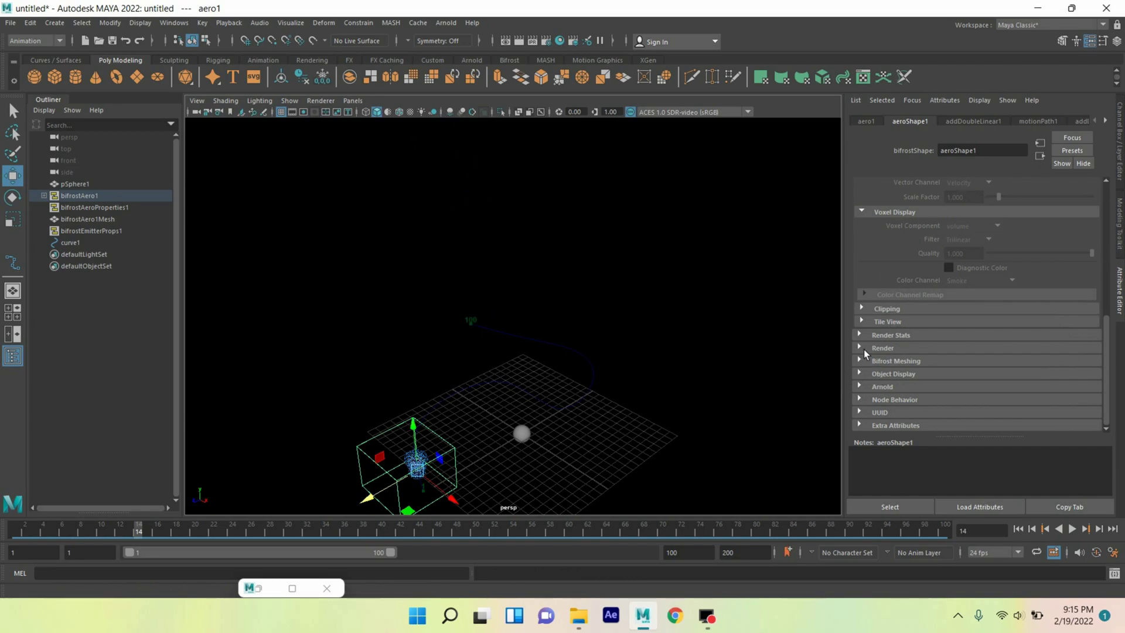
pyautogui.click(860, 348)
pyautogui.click(968, 362)
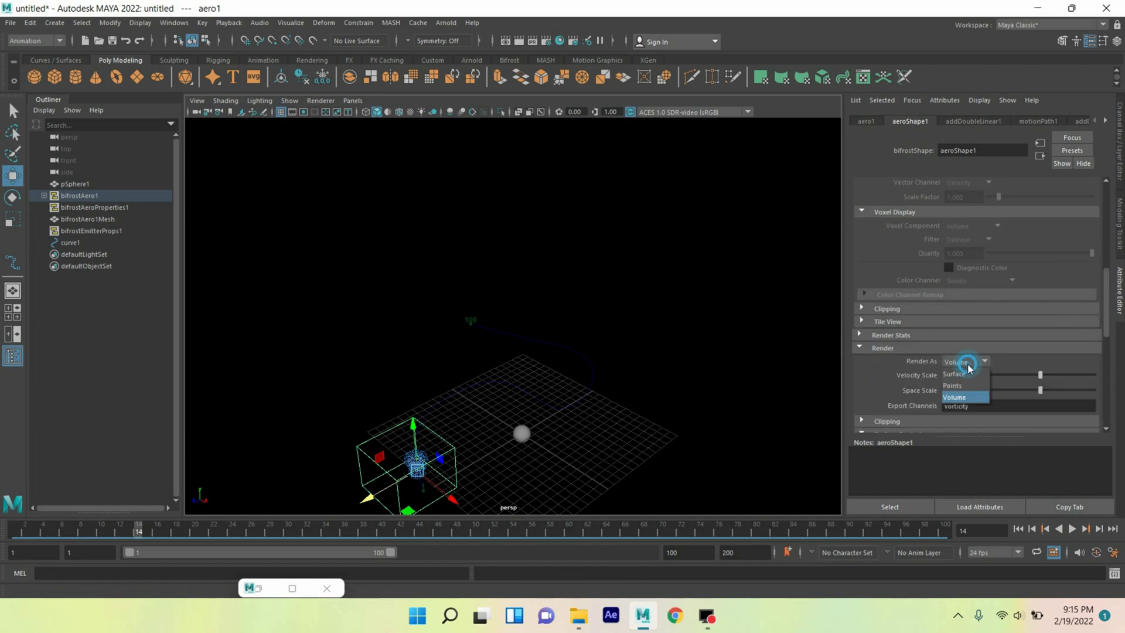
# - Render the Aero as Points and assign a new aiStandardSurface shader using the Deep_Water preset
pyautogui.click(964, 386)
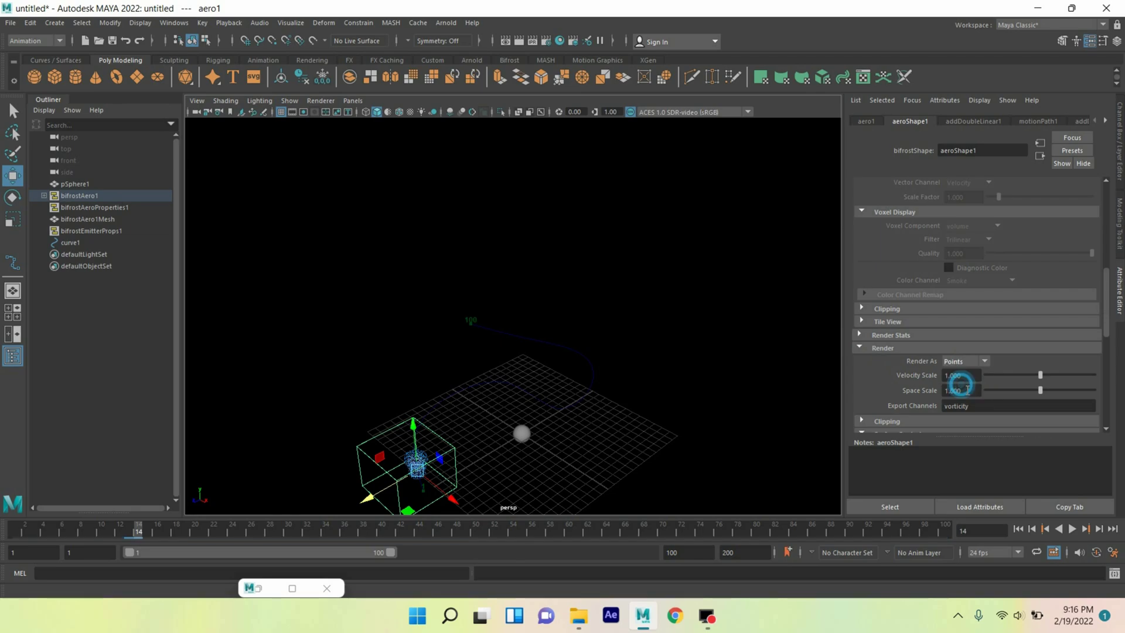
pyautogui.click(459, 452)
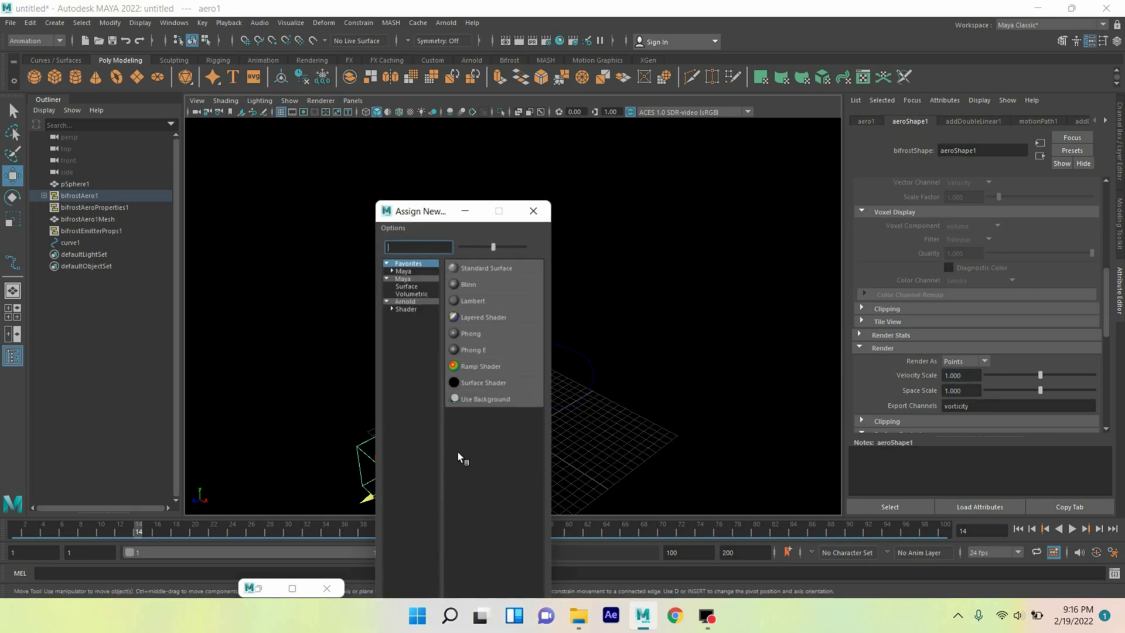
pyautogui.click(413, 307)
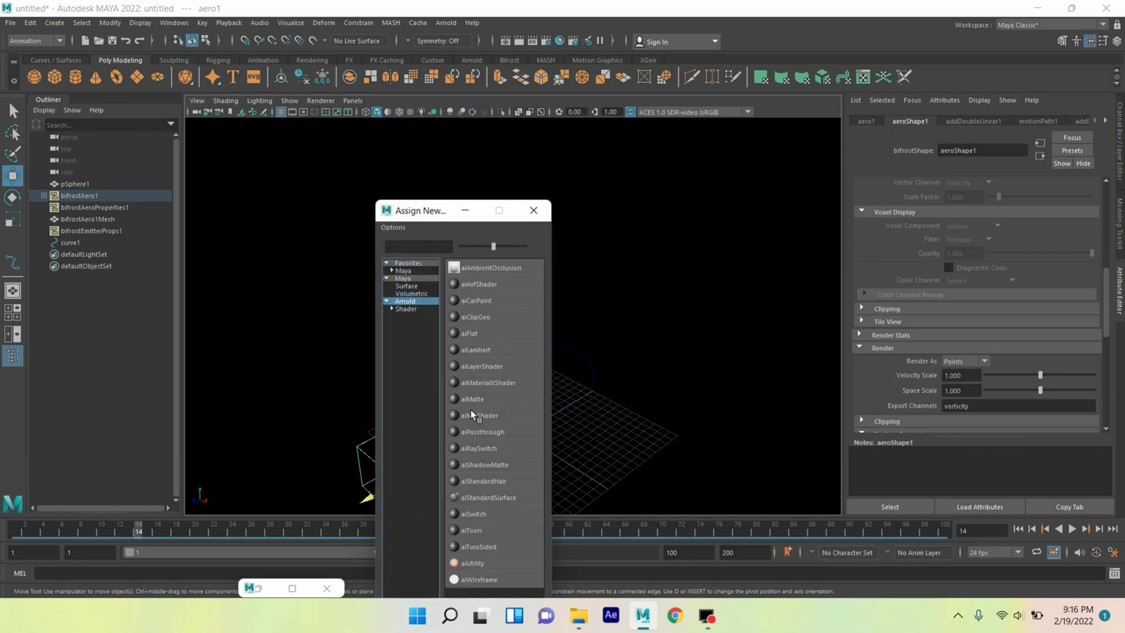
pyautogui.click(489, 498)
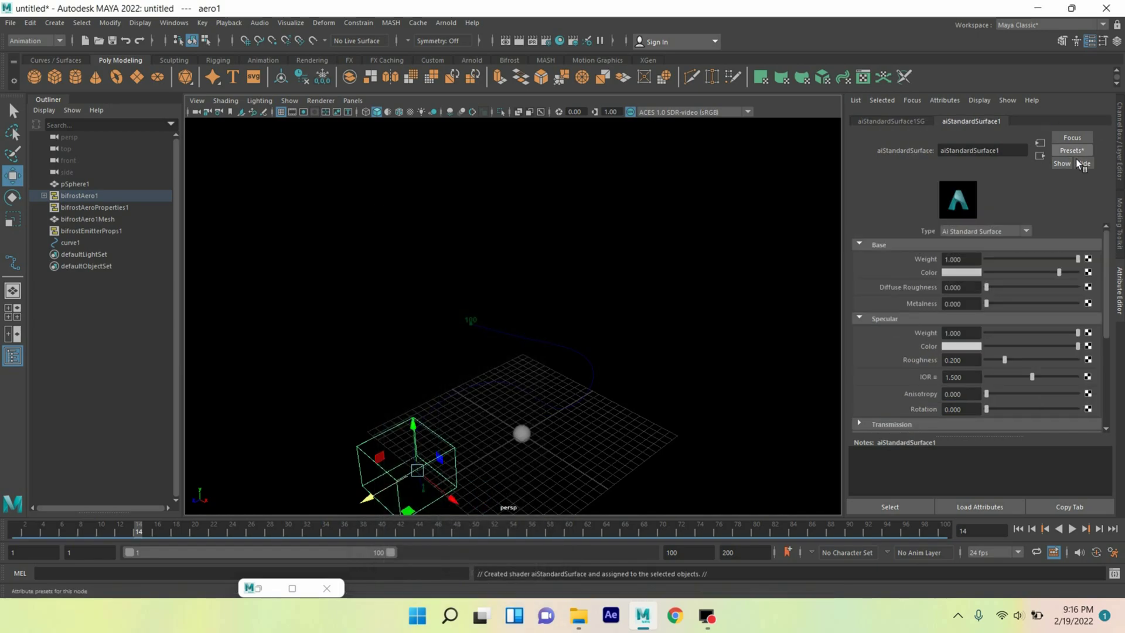
pyautogui.click(1072, 151)
pyautogui.moveTo(1004, 318)
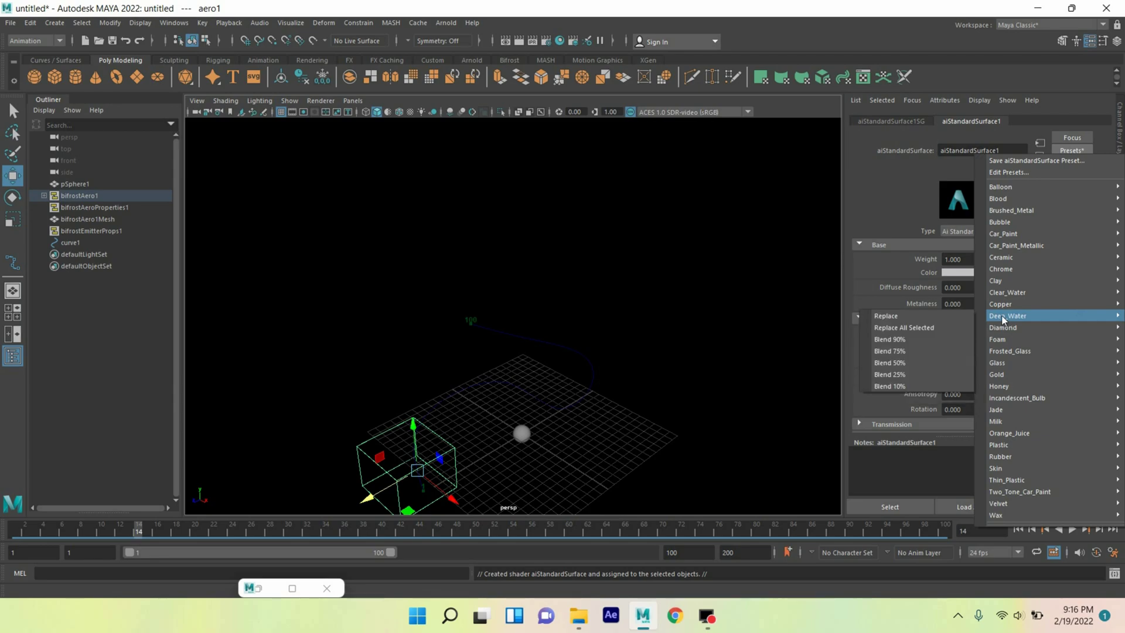
pyautogui.click(949, 317)
# - Create an Arnold skydome light
pyautogui.click(445, 24)
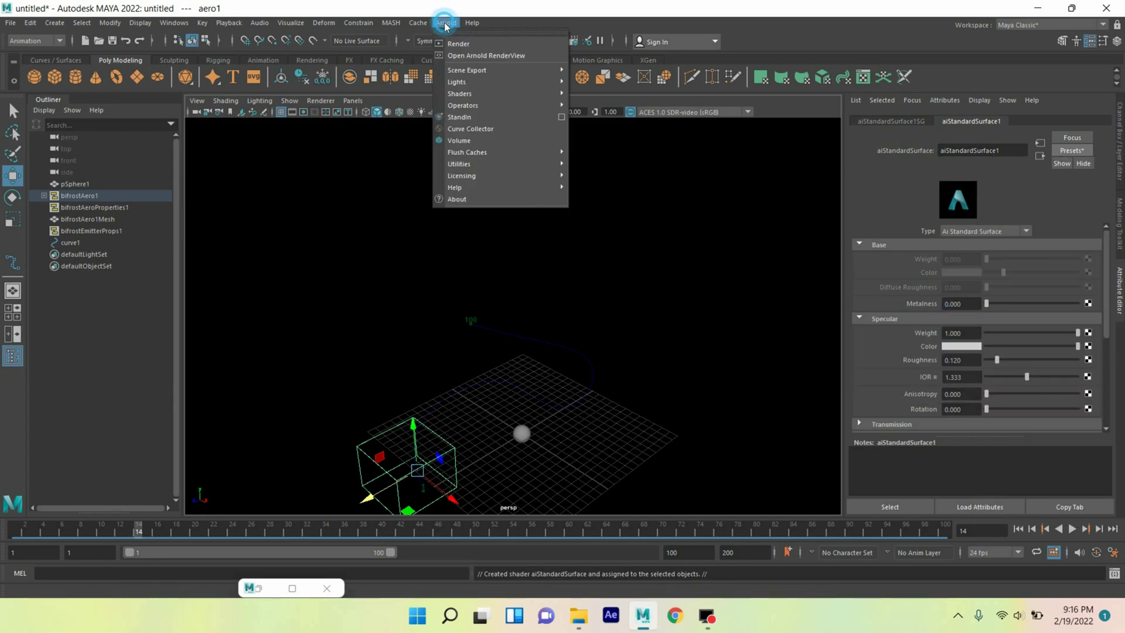
pyautogui.moveTo(511, 82)
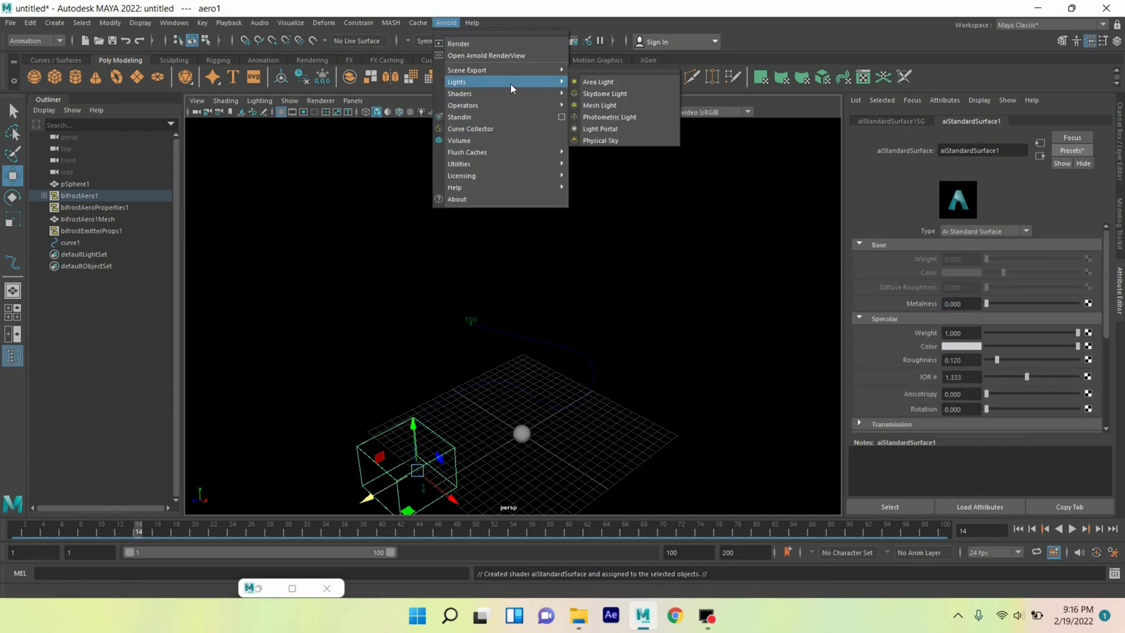
pyautogui.click(595, 94)
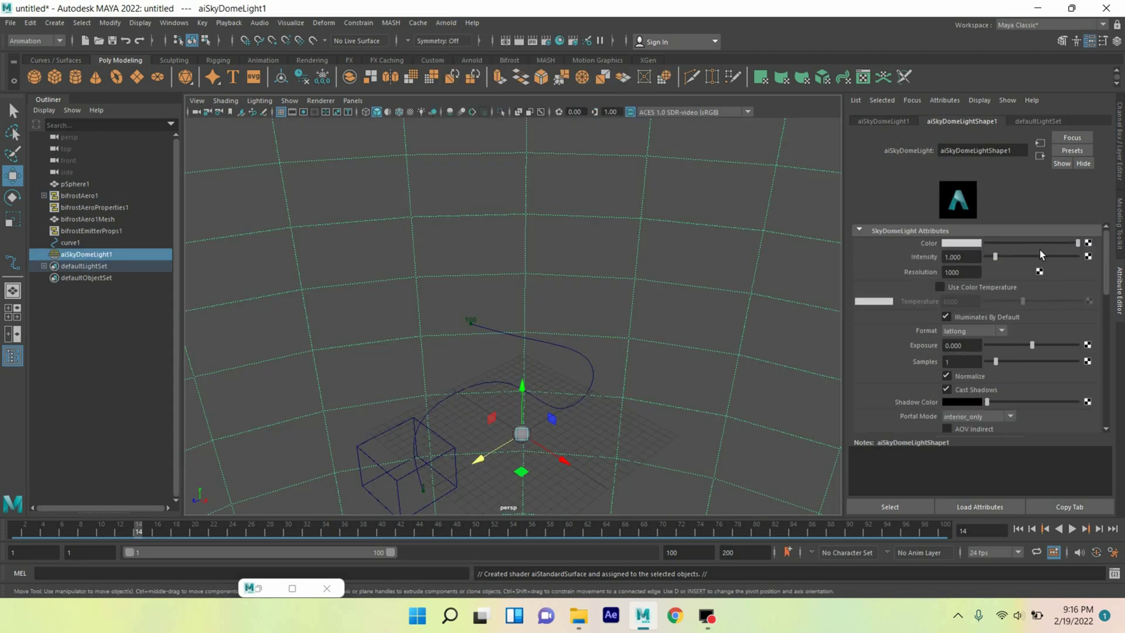
# - Map spiaggia_di_mondello_4k.exr from D:\HDRI as a File texture onto the skydome colour, then play
pyautogui.click(1088, 242)
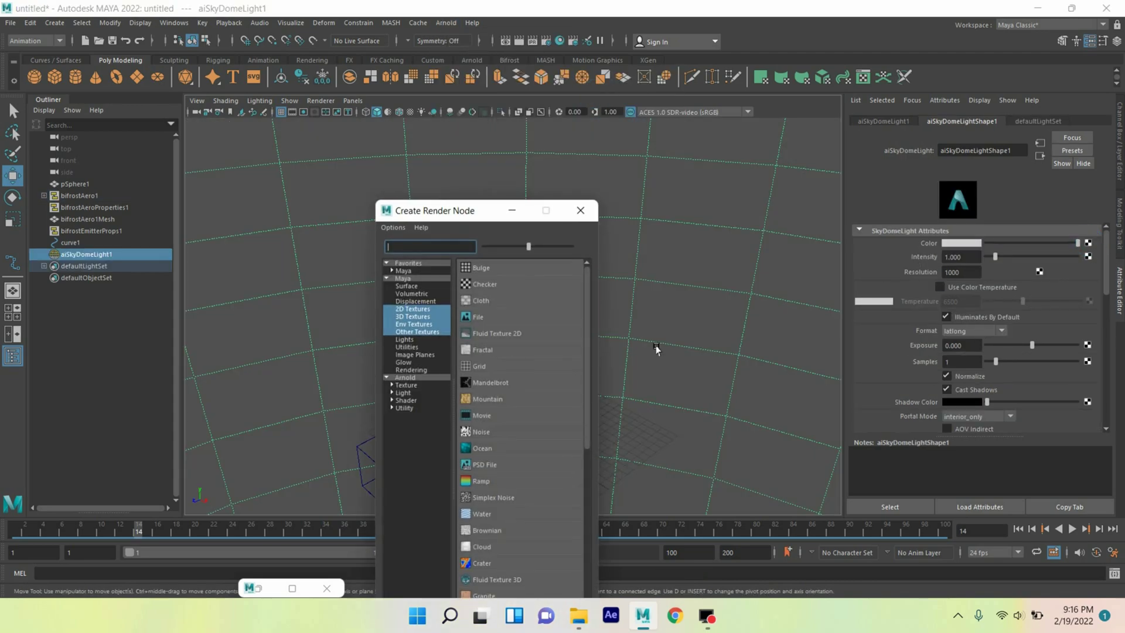
pyautogui.click(482, 320)
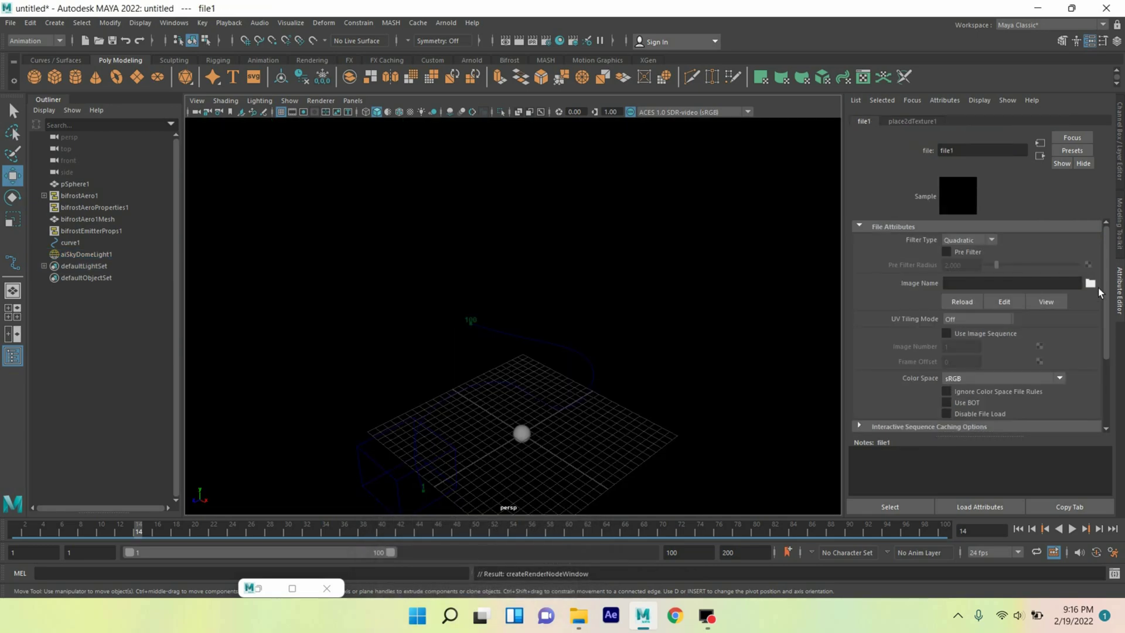
pyautogui.click(1091, 283)
pyautogui.doubleClick(246, 189)
pyautogui.click(247, 189)
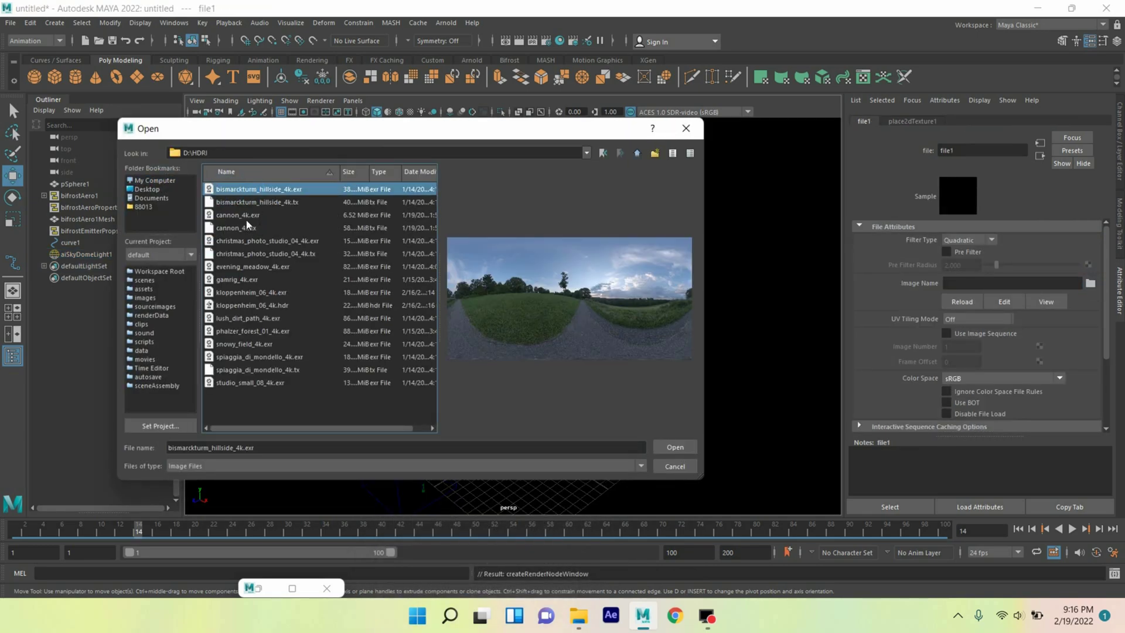
pyautogui.click(258, 357)
pyautogui.click(675, 448)
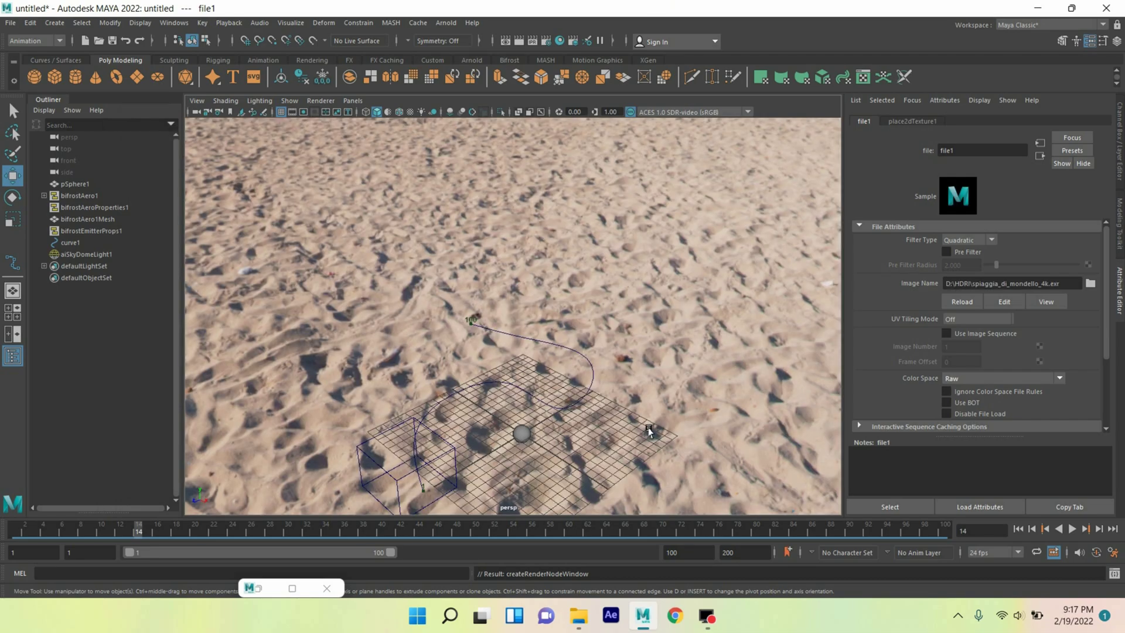
pyautogui.click(1072, 529)
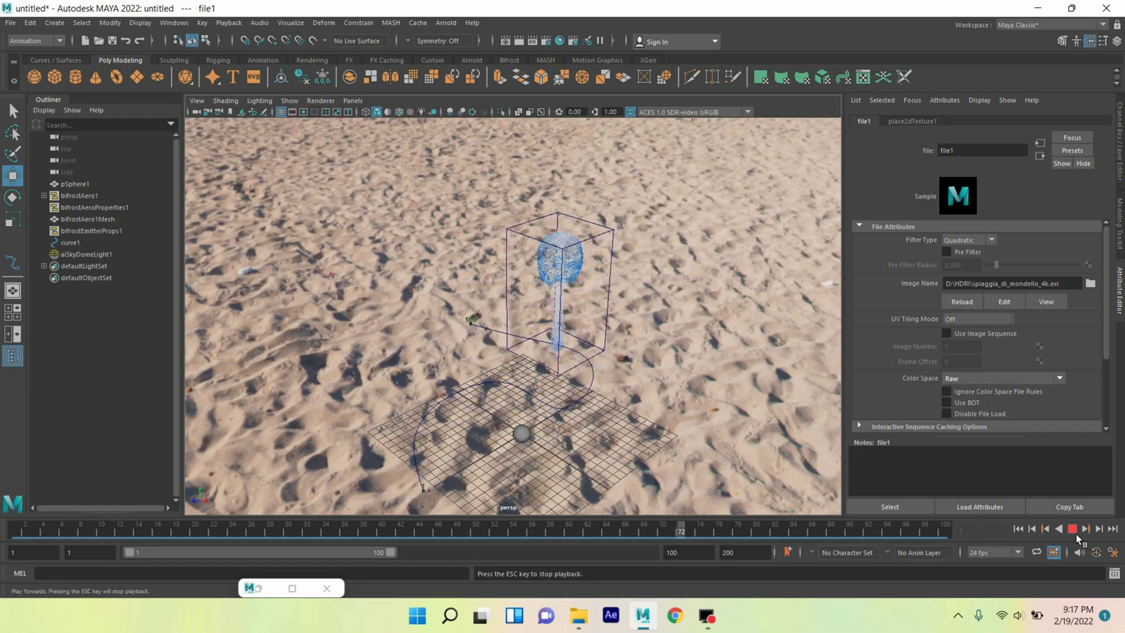
# - Stop playback and set bifrostAero1's Master Voxel Size from 0.500 to 0.12
pyautogui.click(1075, 531)
pyautogui.click(469, 188)
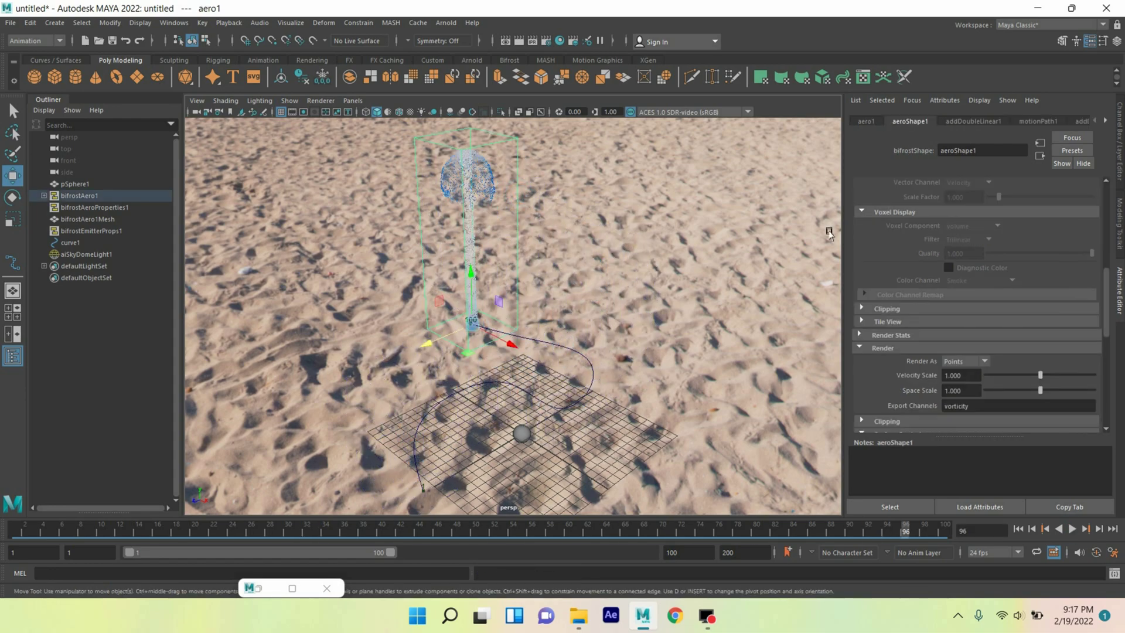
pyautogui.click(1106, 120)
pyautogui.click(1036, 122)
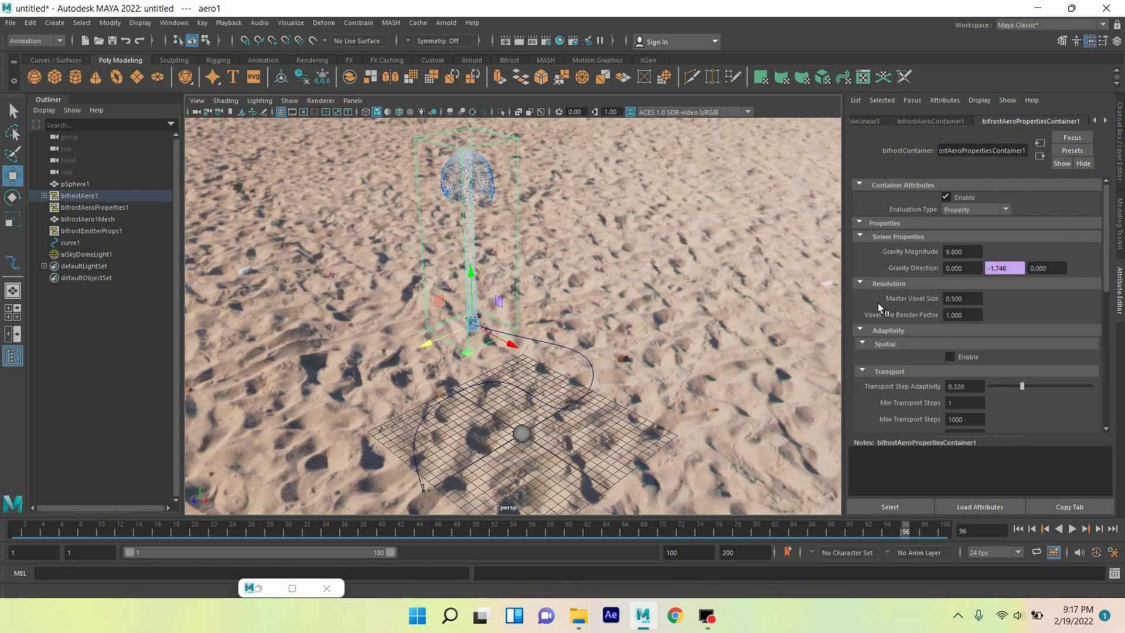
pyautogui.moveTo(976, 299); pyautogui.dragTo(959, 299)
pyautogui.write('12')
pyautogui.press('Return')
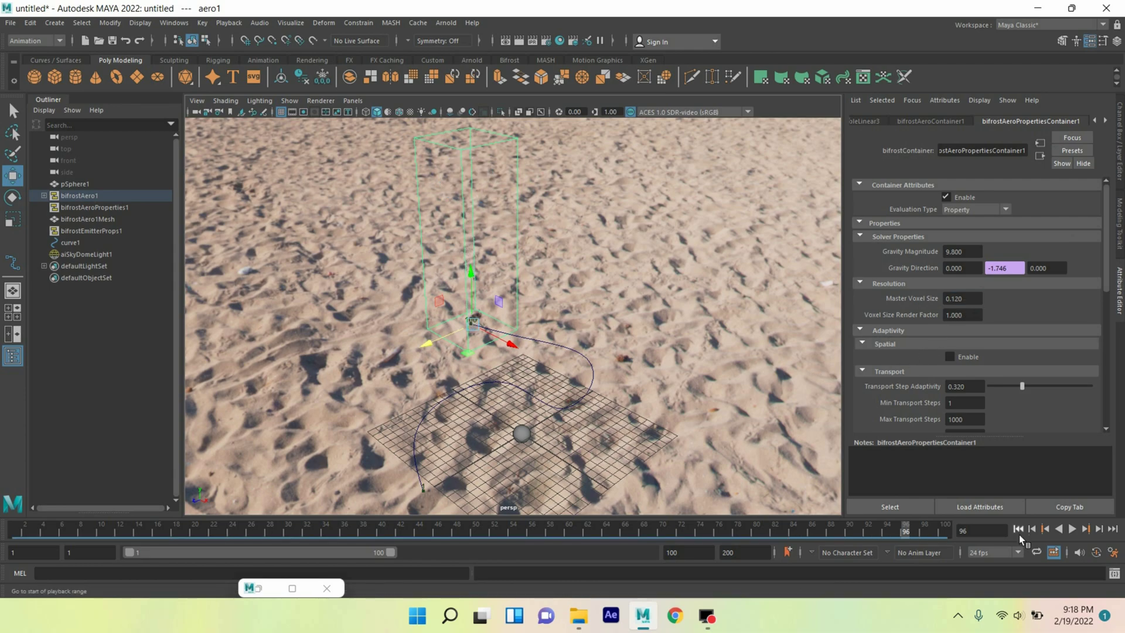
# - Replay the finer smoke simulation from frame 1 and stop it
pyautogui.click(1018, 529)
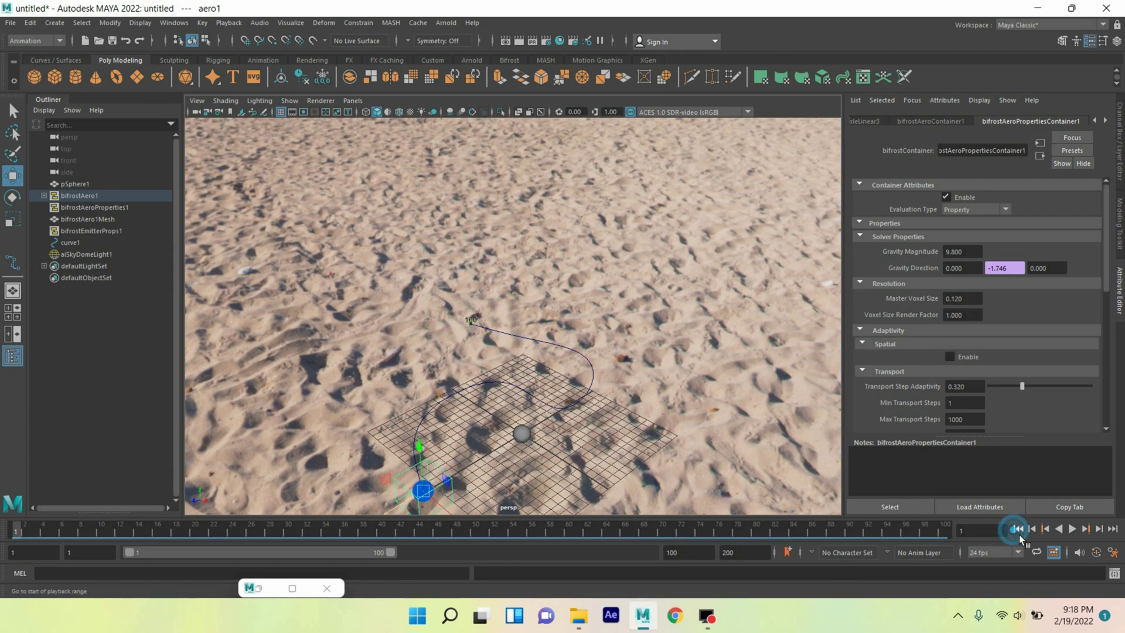
pyautogui.click(1081, 533)
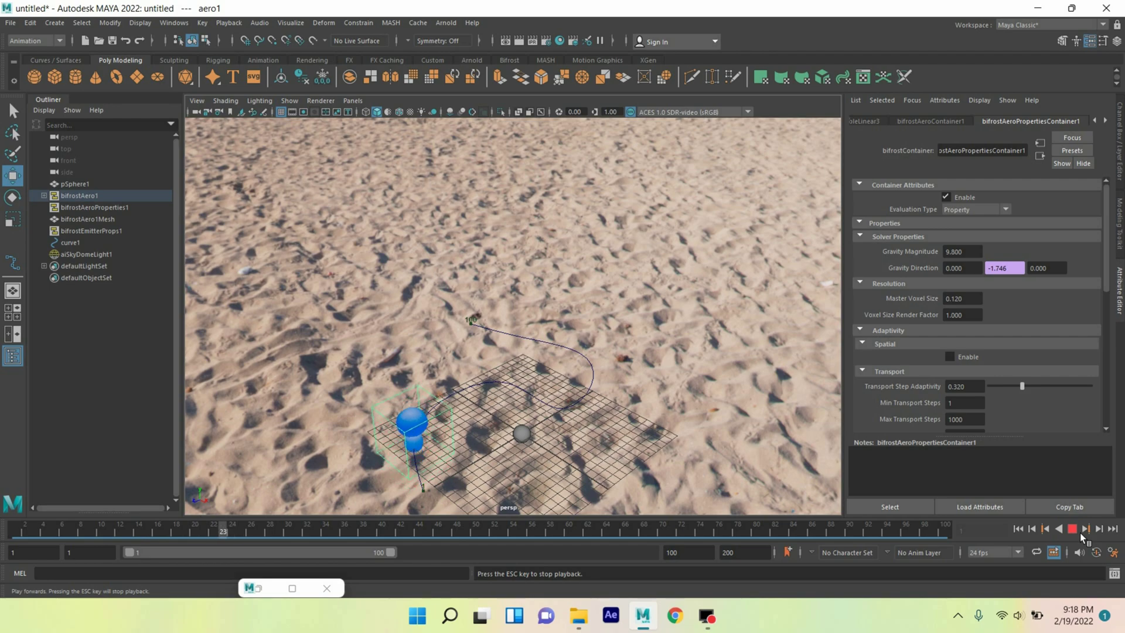
pyautogui.click(1081, 532)
# - Render frame 40 in Arnold RenderView, then close the preview window
pyautogui.click(447, 24)
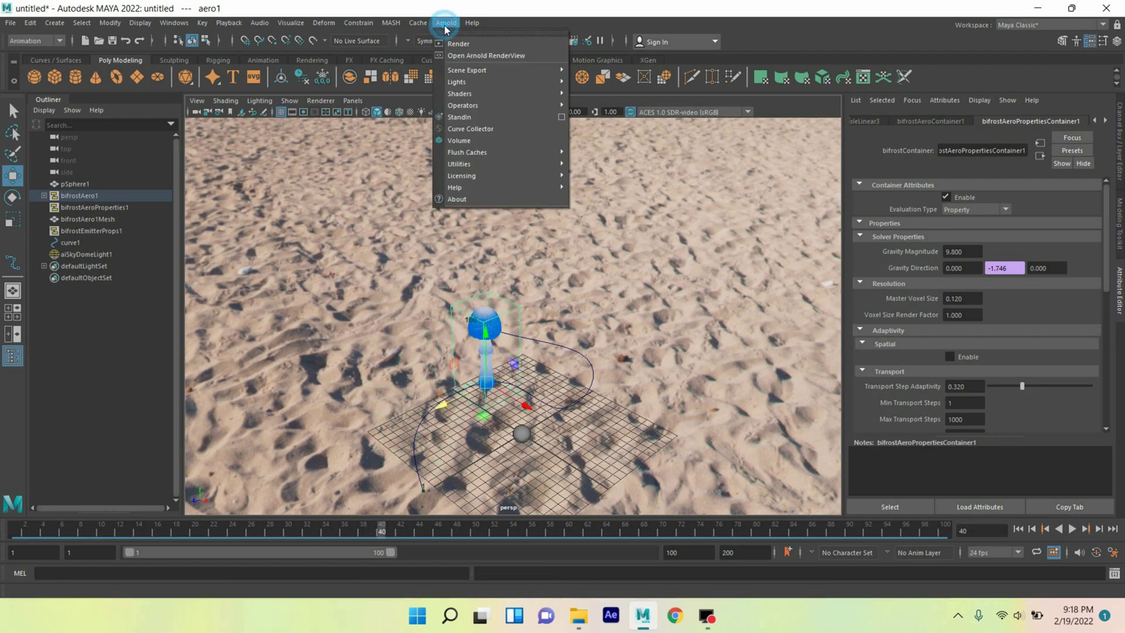
pyautogui.click(465, 55)
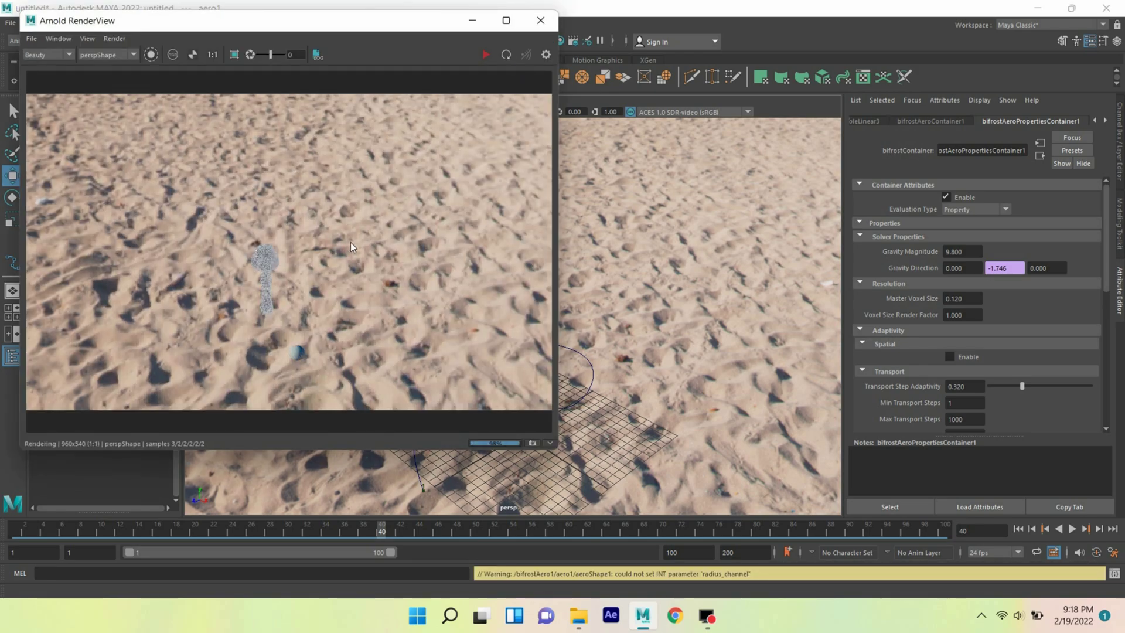
pyautogui.hotkey('alt', 'Tab')
pyautogui.click(174, 22)
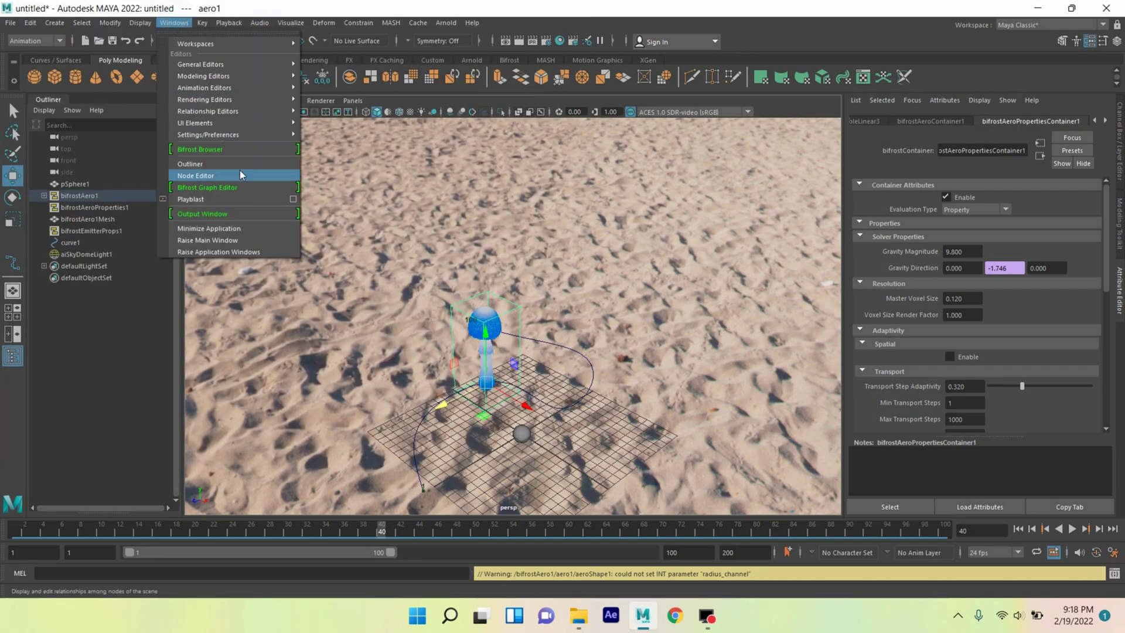
# - Output numbered PNG images named name.#.ext, with the end frame set to 100
pyautogui.moveTo(249, 88)
pyautogui.click(305, 164)
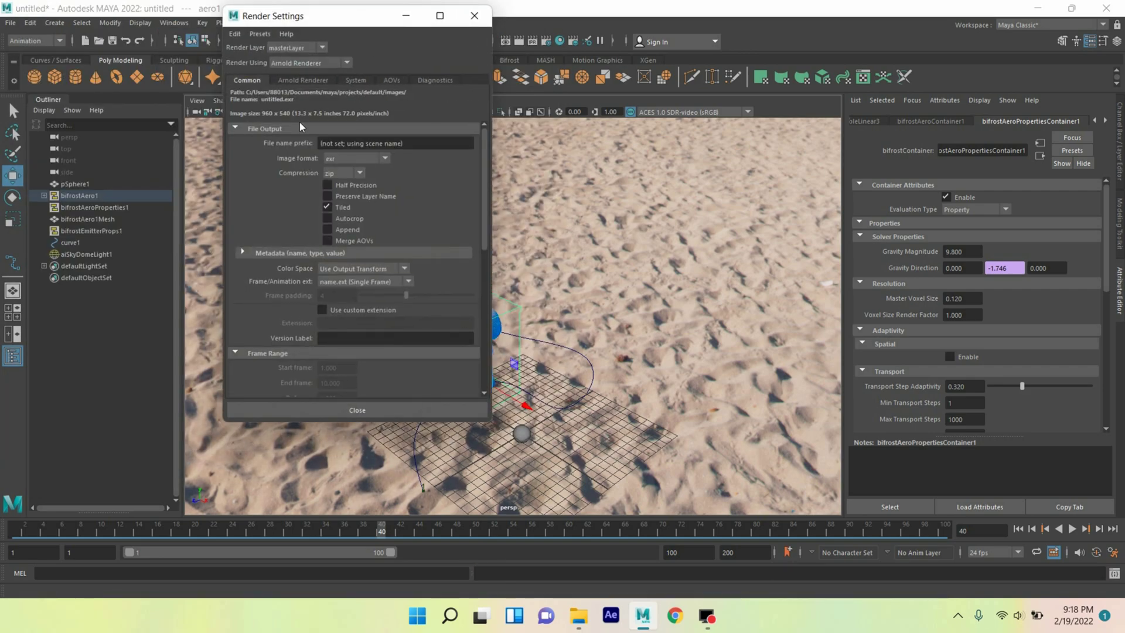
pyautogui.click(330, 162)
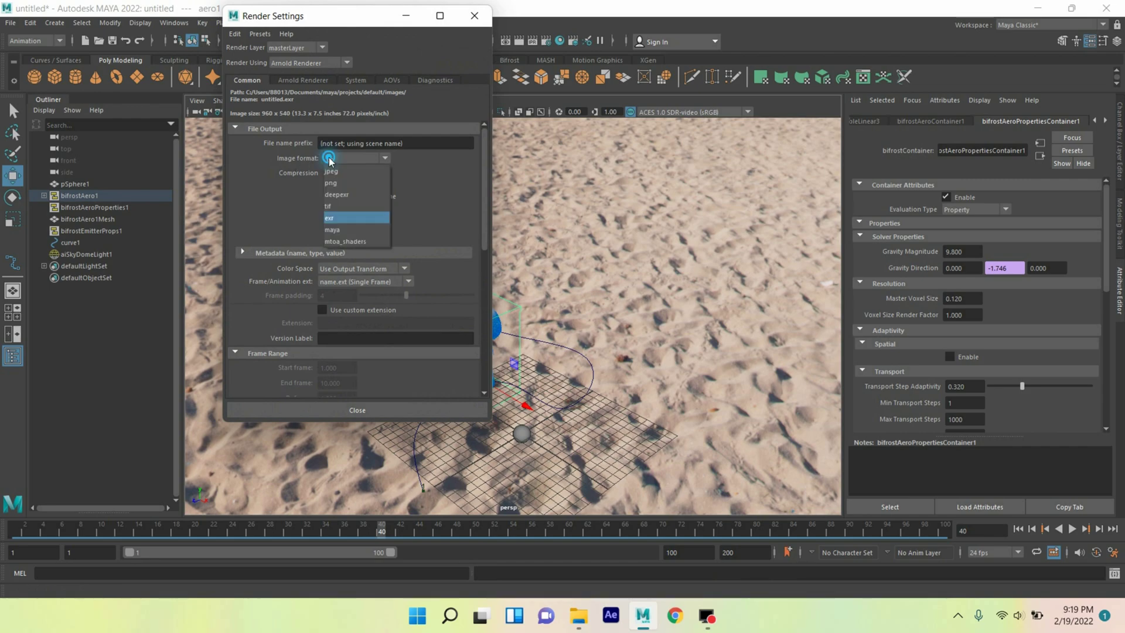
pyautogui.click(322, 183)
pyautogui.scroll(1, 323, 224)
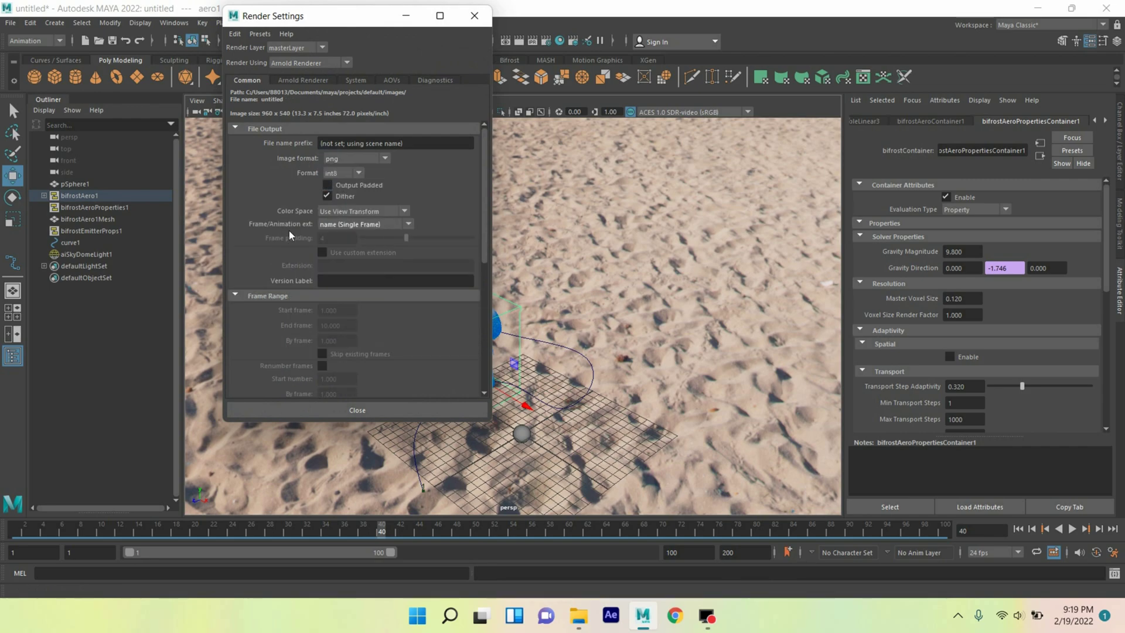
pyautogui.click(342, 225)
pyautogui.click(336, 260)
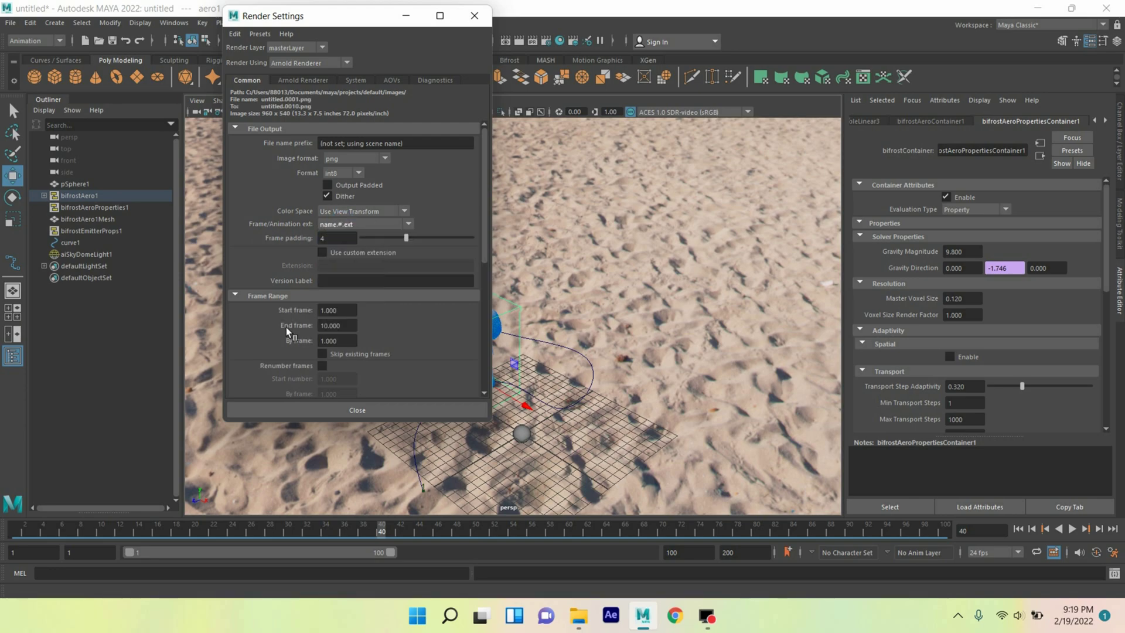
pyautogui.press('Tab')
pyautogui.write('100')
# - Apply the HD_1080 image size preset with resolution 300, then close Render Settings
pyautogui.scroll(-5, 308, 329)
pyautogui.click(364, 300)
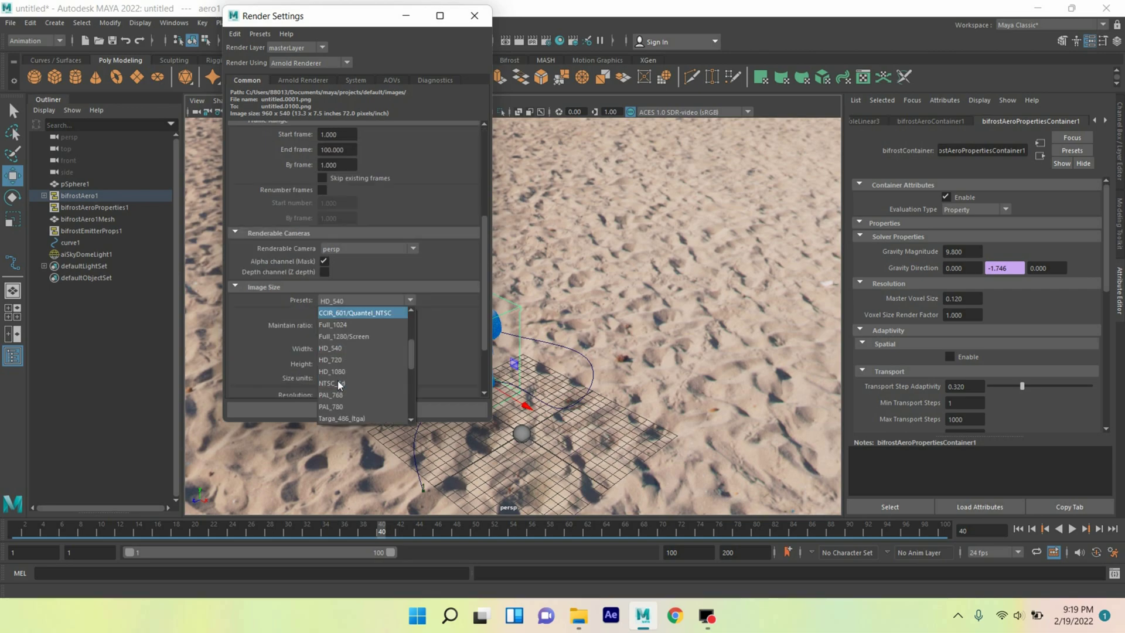
pyautogui.click(342, 371)
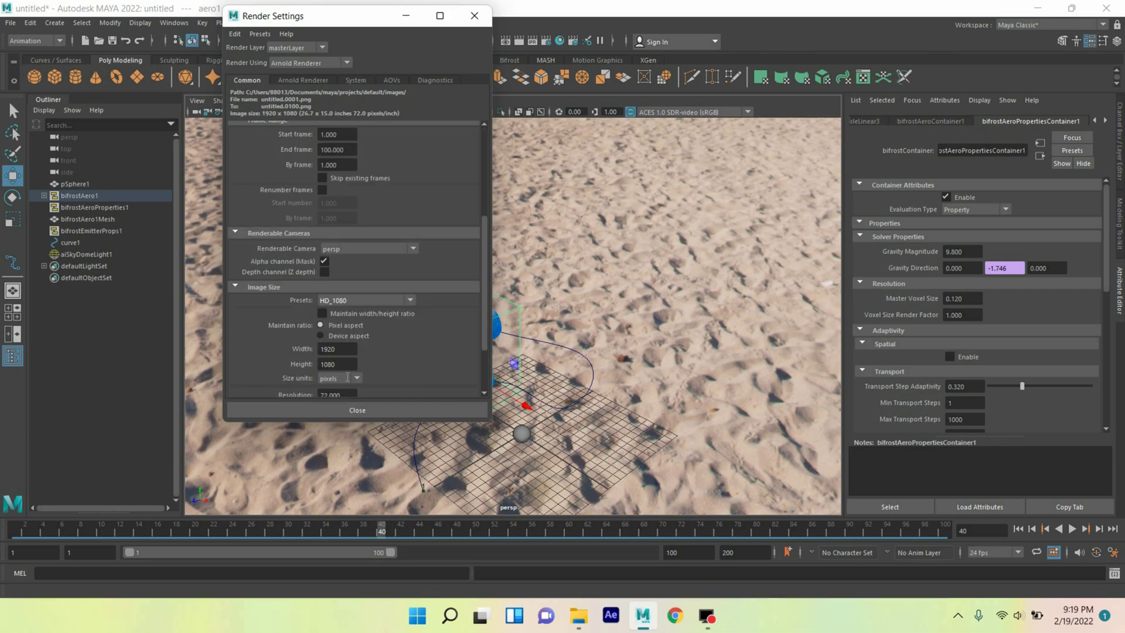
pyautogui.scroll(-3, 346, 356)
pyautogui.moveTo(353, 326); pyautogui.dragTo(283, 329)
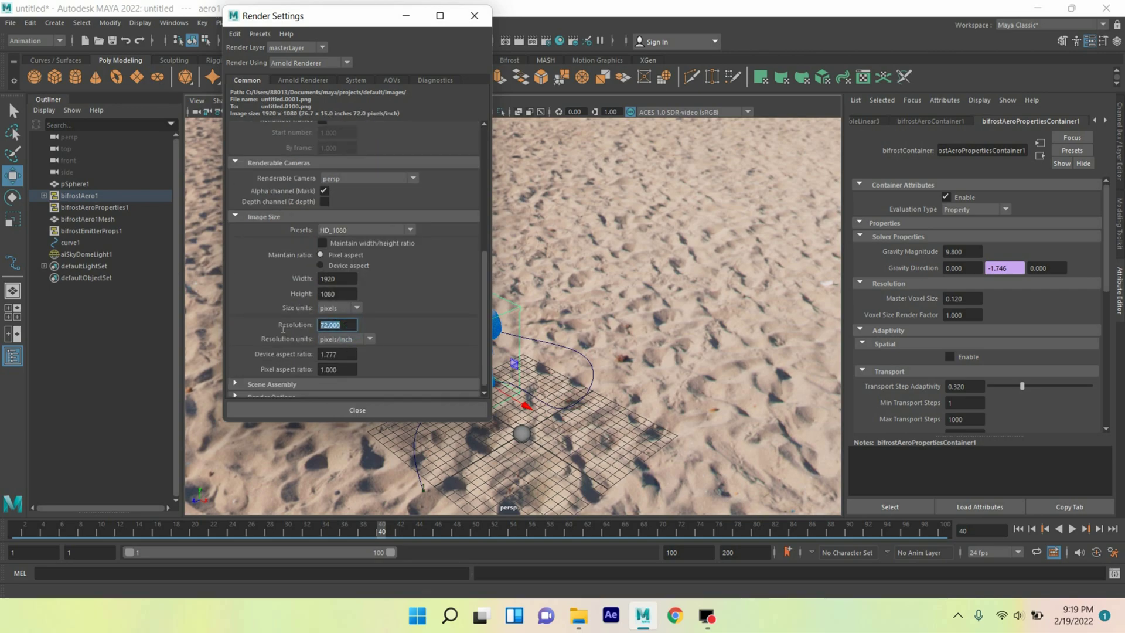
pyautogui.write('300')
pyautogui.press('Return')
pyautogui.click(303, 80)
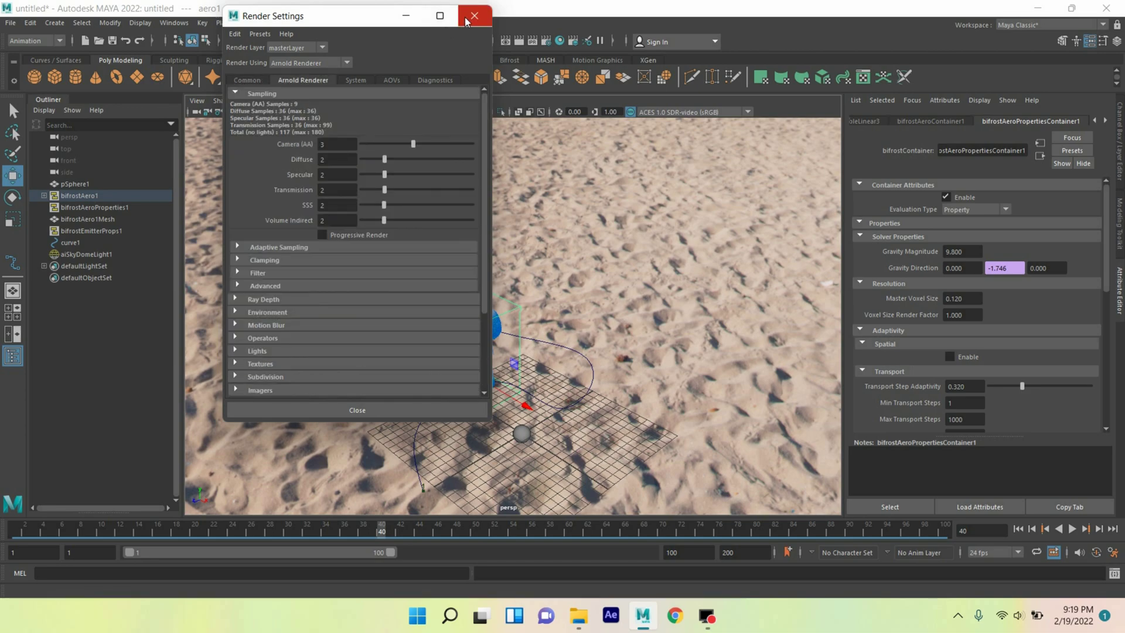
pyautogui.click(467, 21)
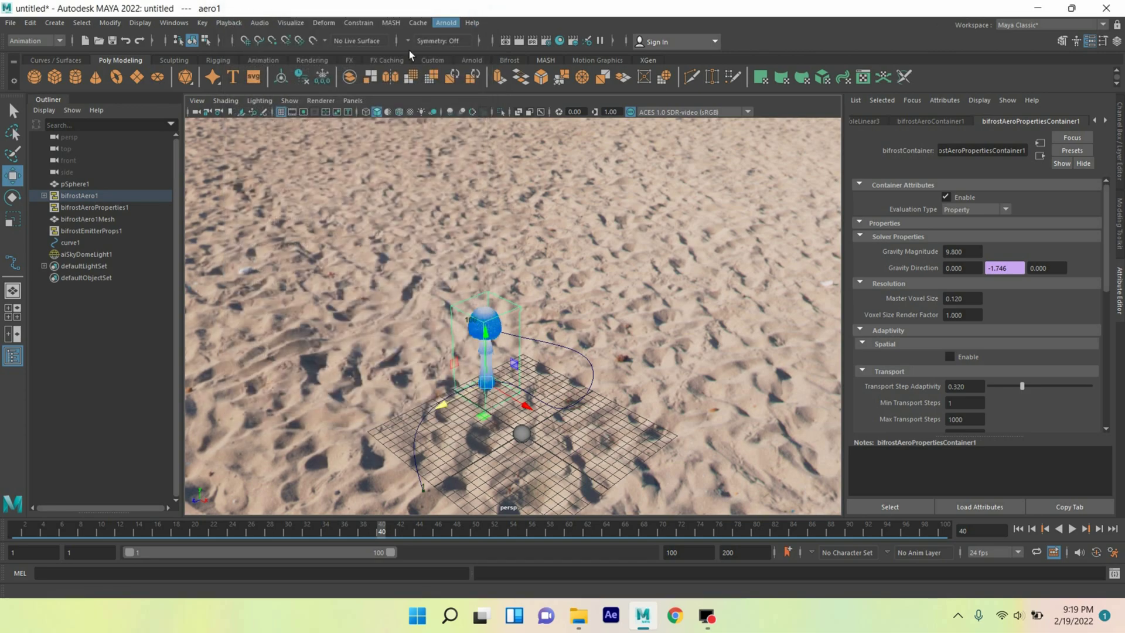
# - Switch to the Rendering menu set and start an Arnold batch render of the frames
pyautogui.click(58, 41)
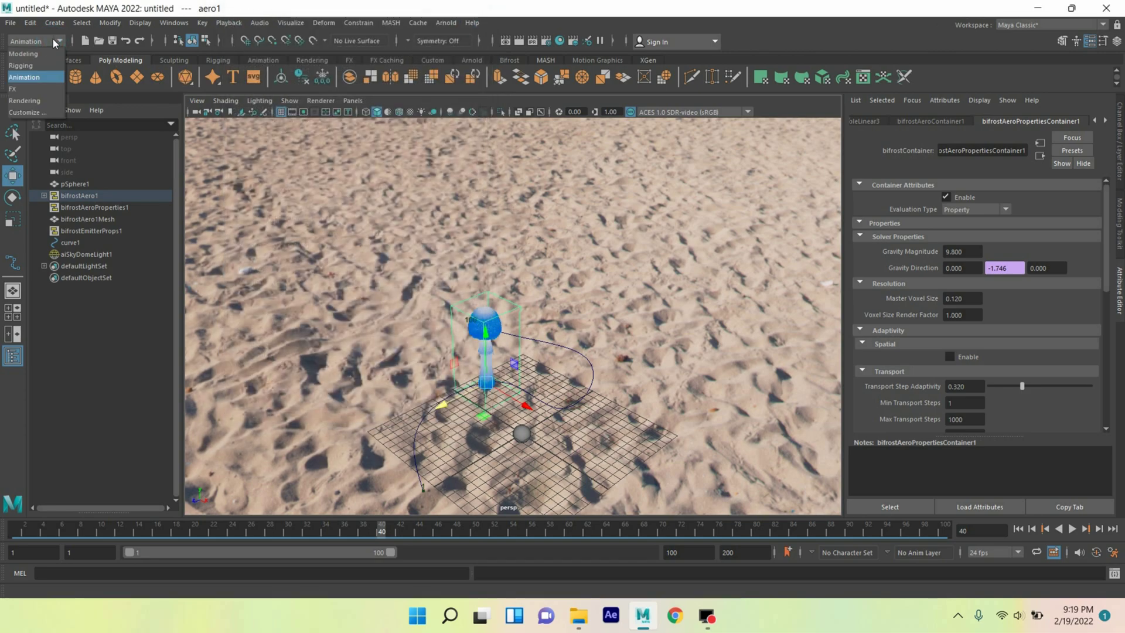
pyautogui.click(24, 101)
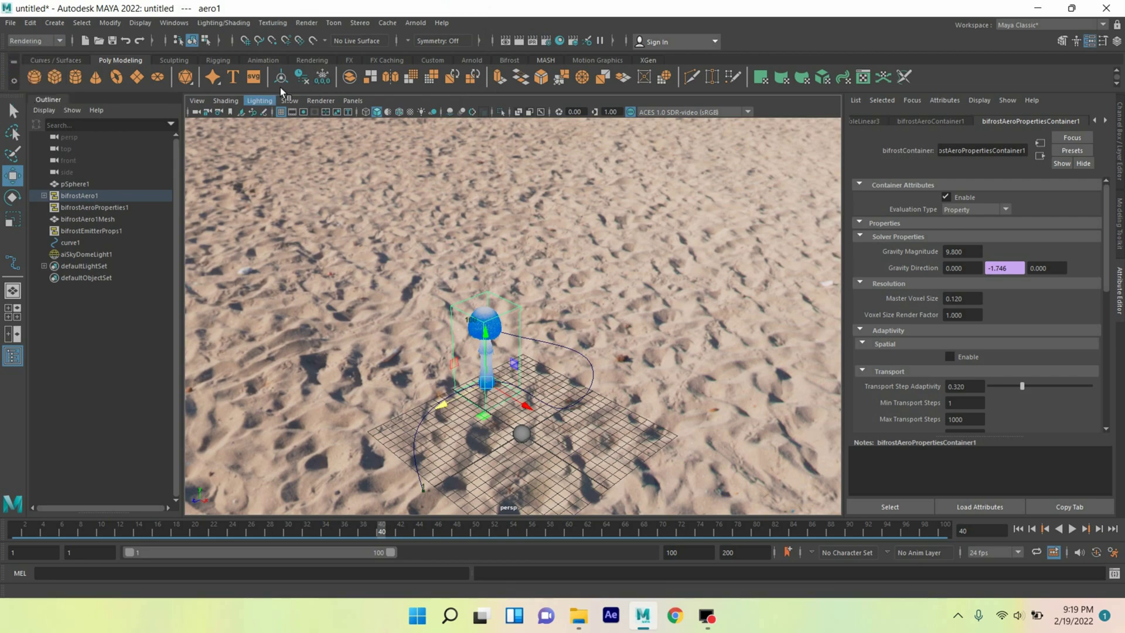
pyautogui.click(306, 23)
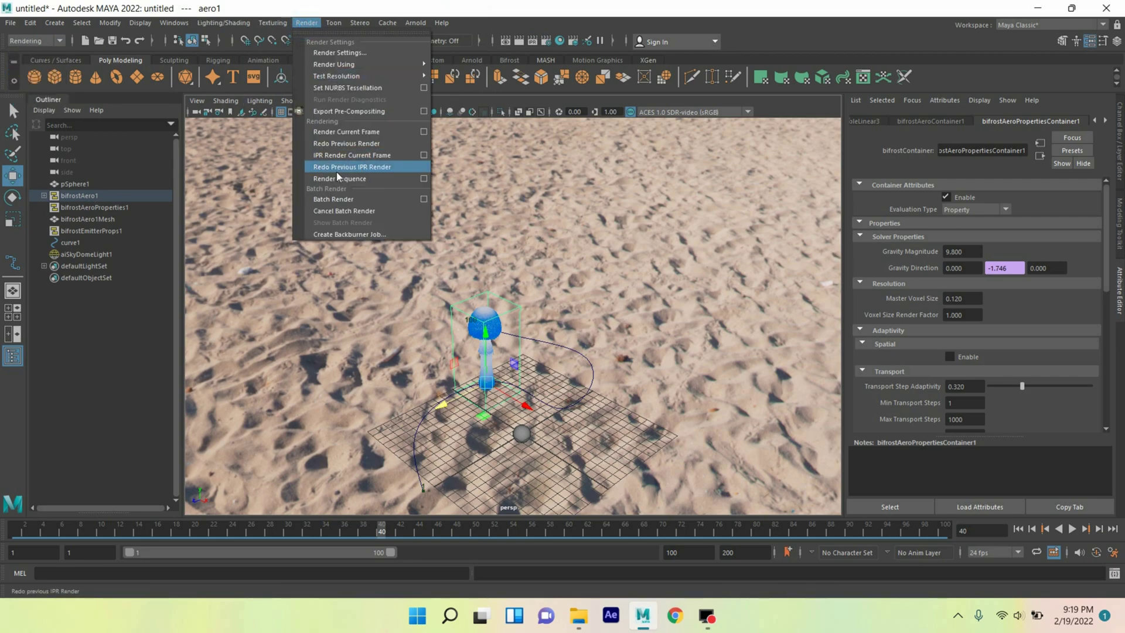
pyautogui.click(354, 198)
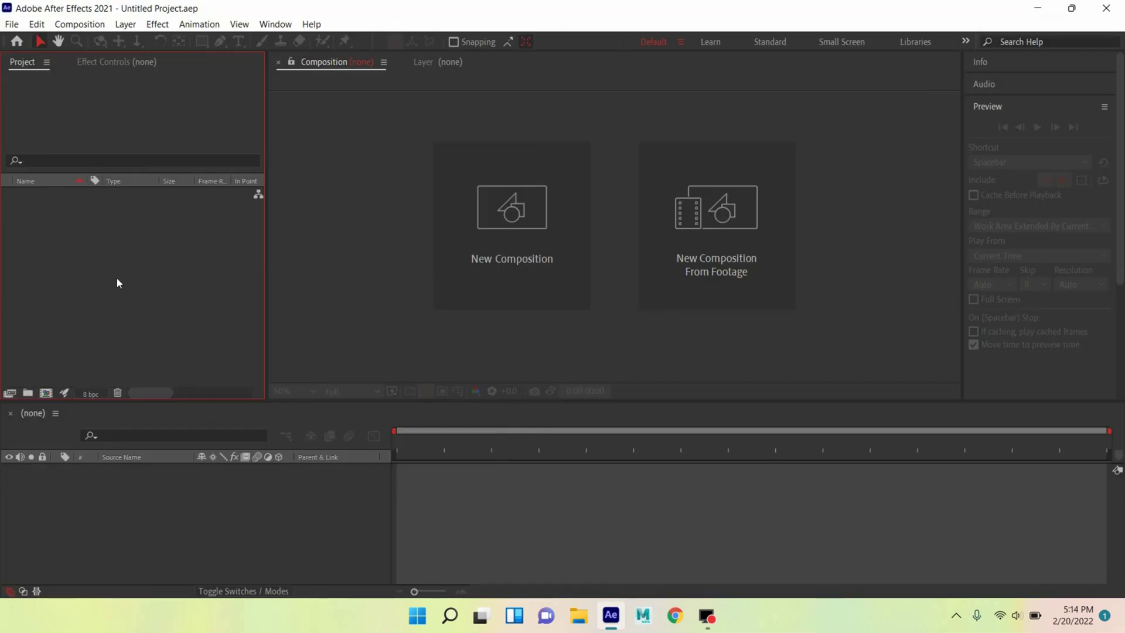
# - Import untitled.0001 from maya/projects/default/images as a 100-frame PNG sequence
pyautogui.doubleClick(116, 276)
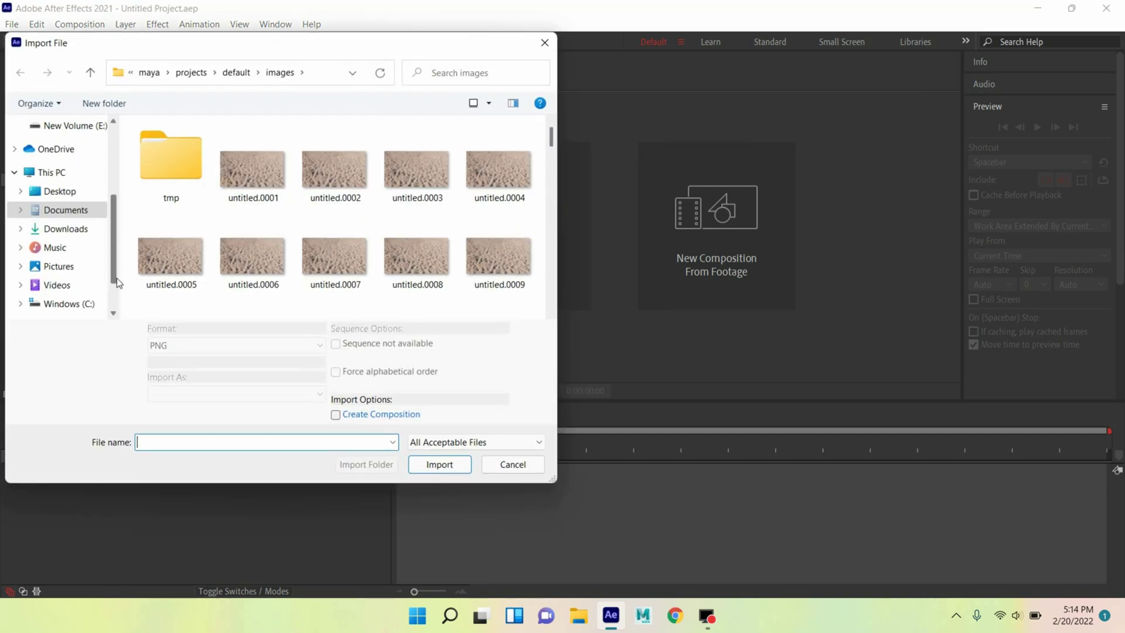
pyautogui.click(243, 174)
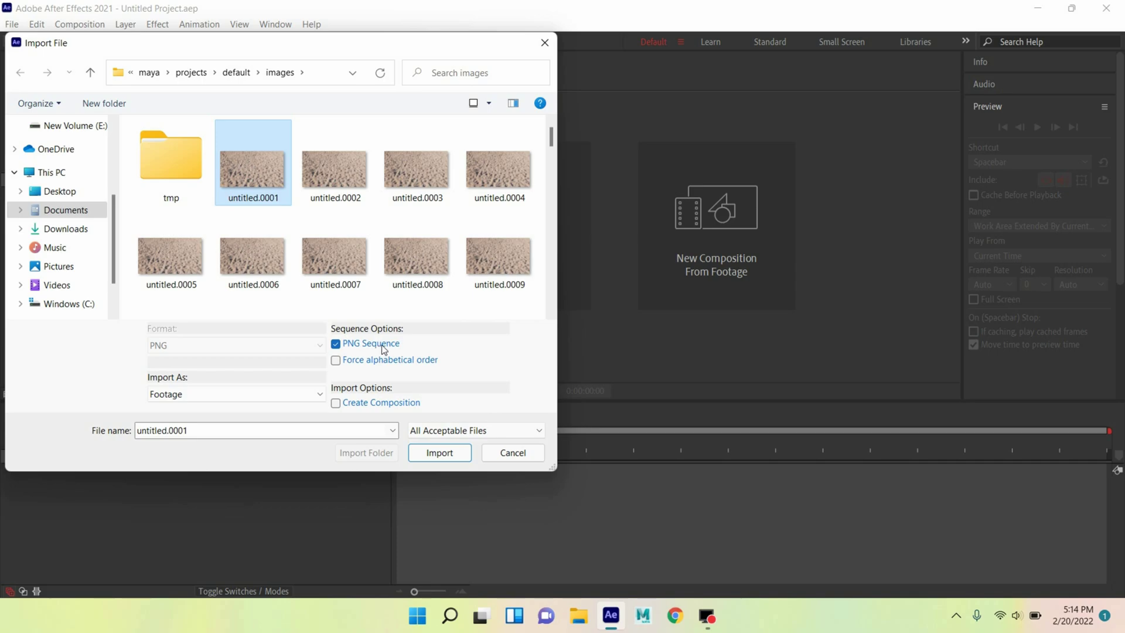
pyautogui.click(441, 452)
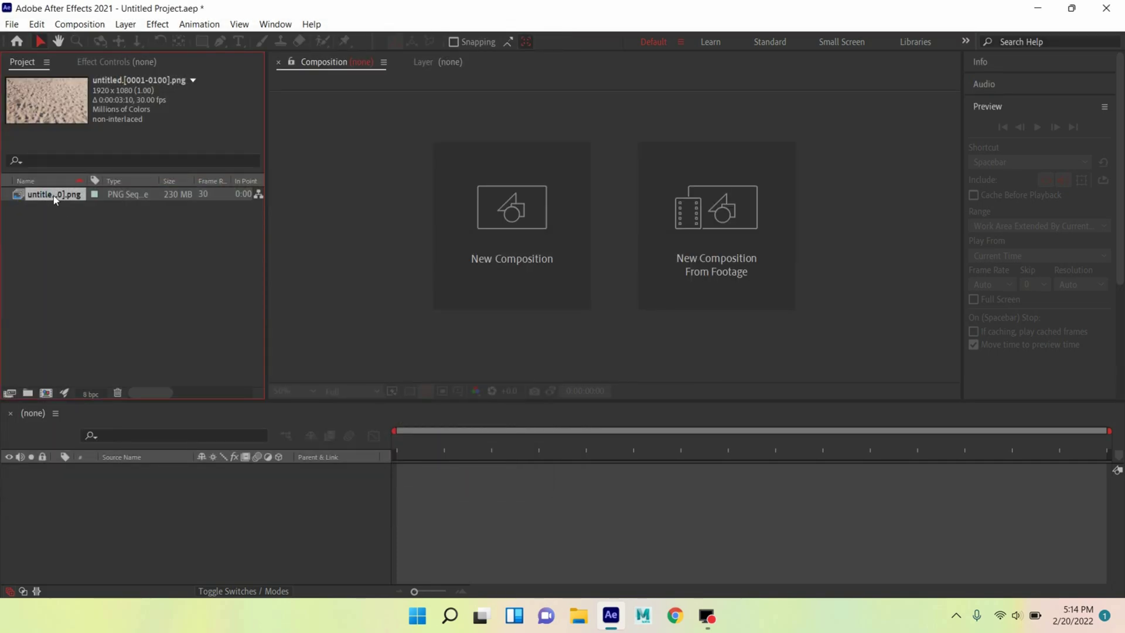
# - Build a composition from the untitled PNG sequence footage and play its preview
pyautogui.moveTo(54, 199); pyautogui.dragTo(63, 254)
pyautogui.moveTo(99, 493); pyautogui.dragTo(97, 490)
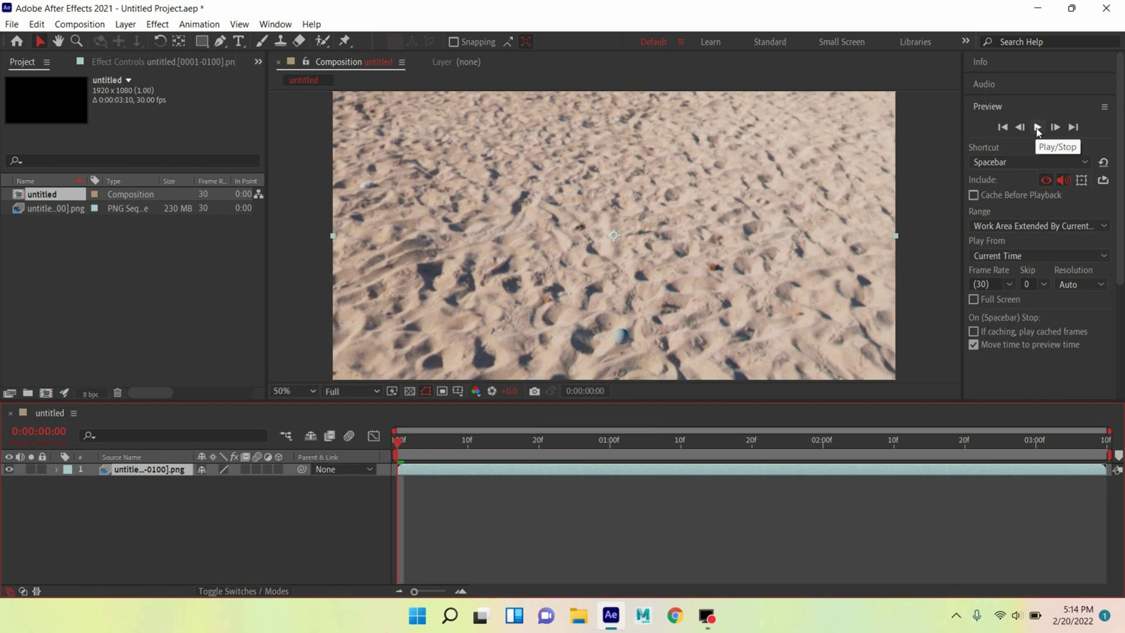
pyautogui.click(1037, 128)
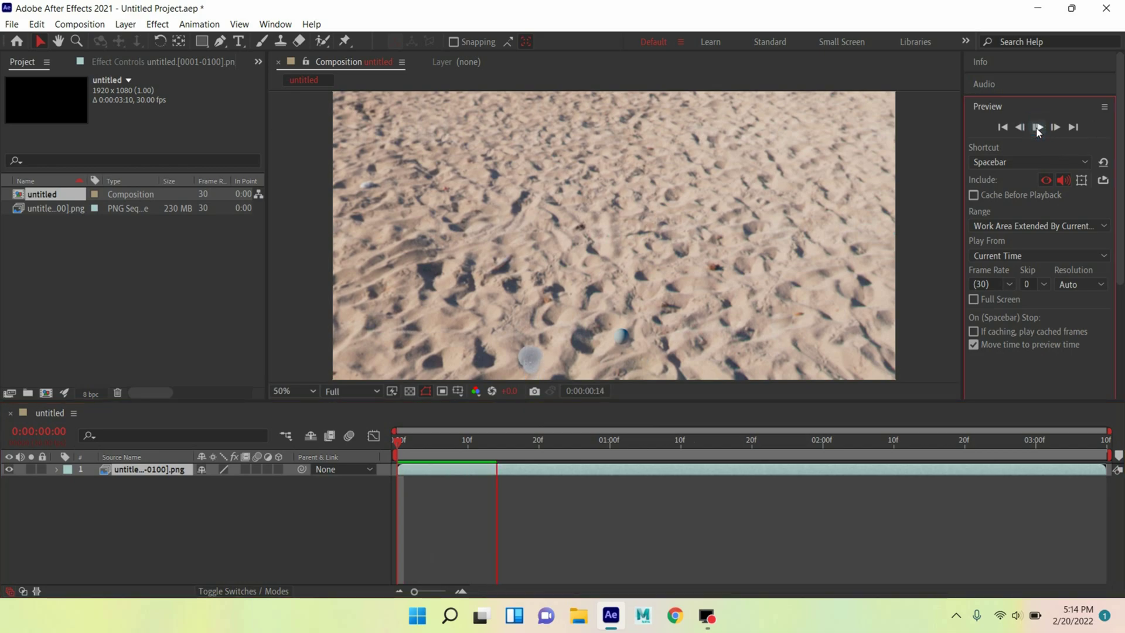